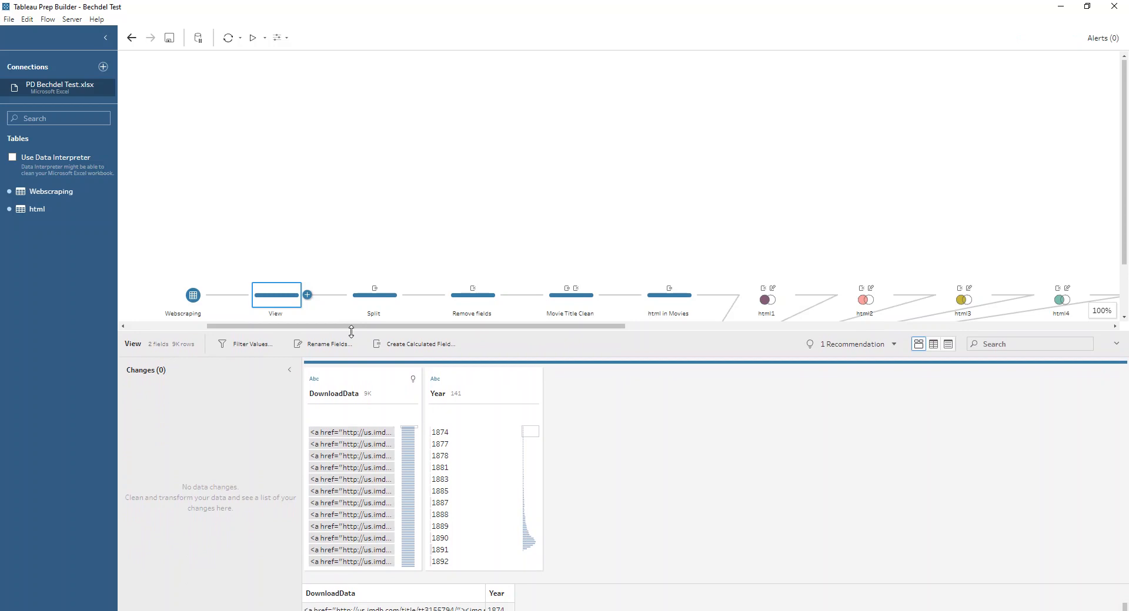
Open the View step of the Webscraping branch and widen the DownloadData column to read the full HTML strings.
left_click_drag(356, 330, 374, 250)
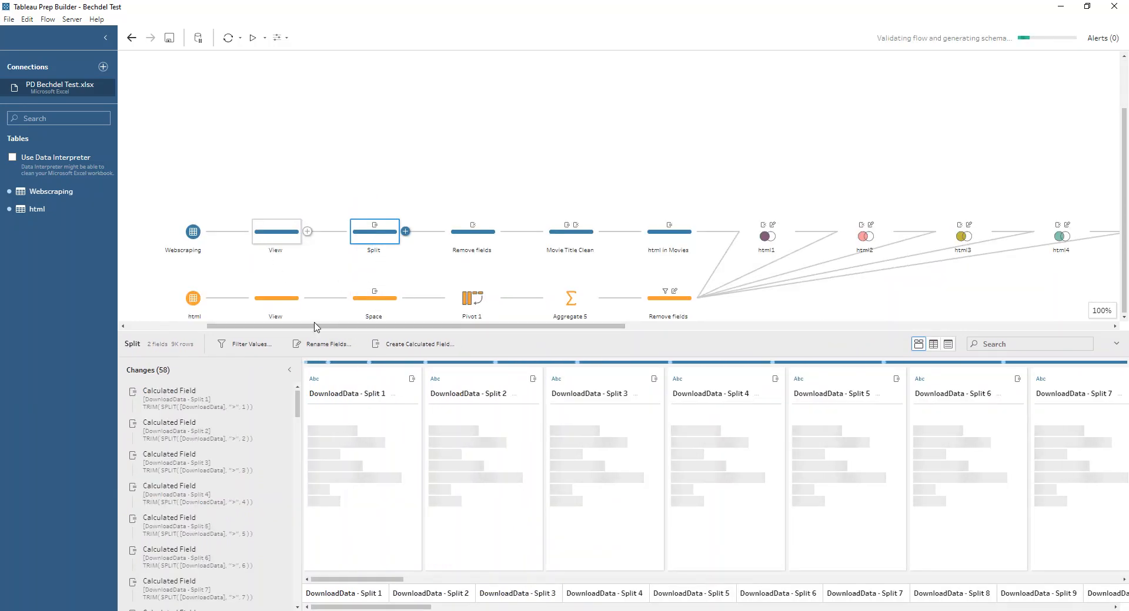
left_click(276, 231)
left_click_drag(338, 331, 341, 144)
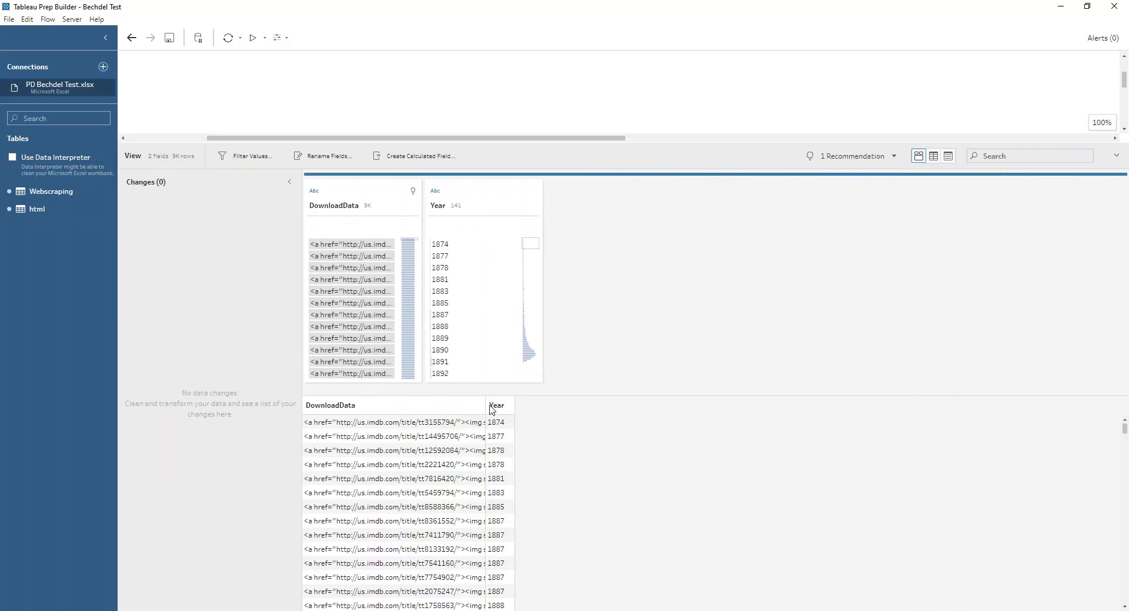
left_click_drag(484, 405, 1084, 397)
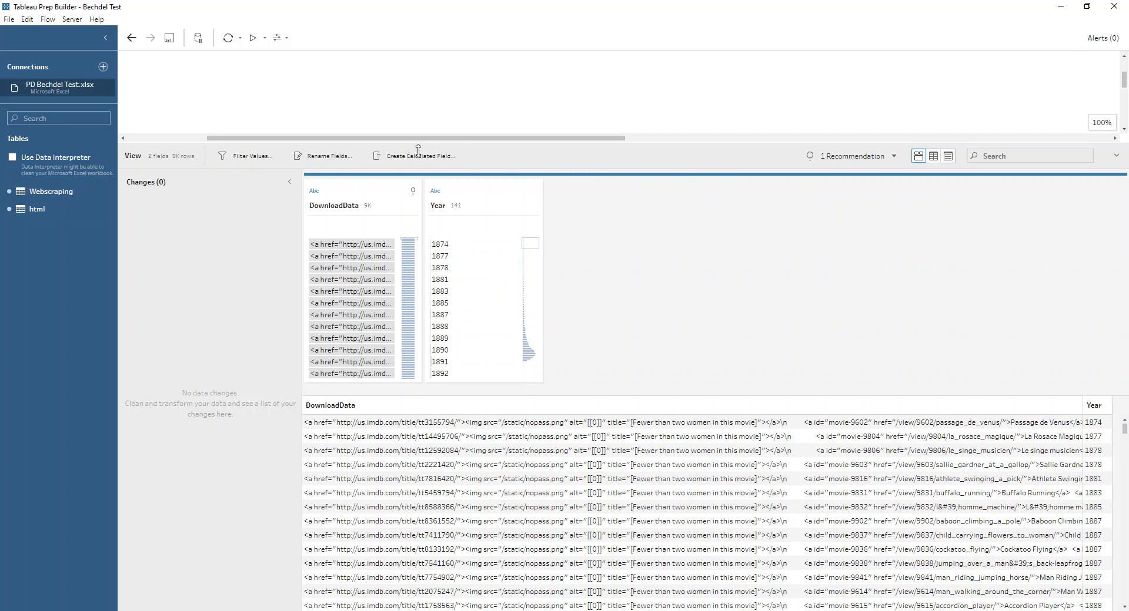
Open the Split step and examine the DownloadData - Split 1 calculation, closing it without changes.
left_click_drag(419, 145, 399, 318)
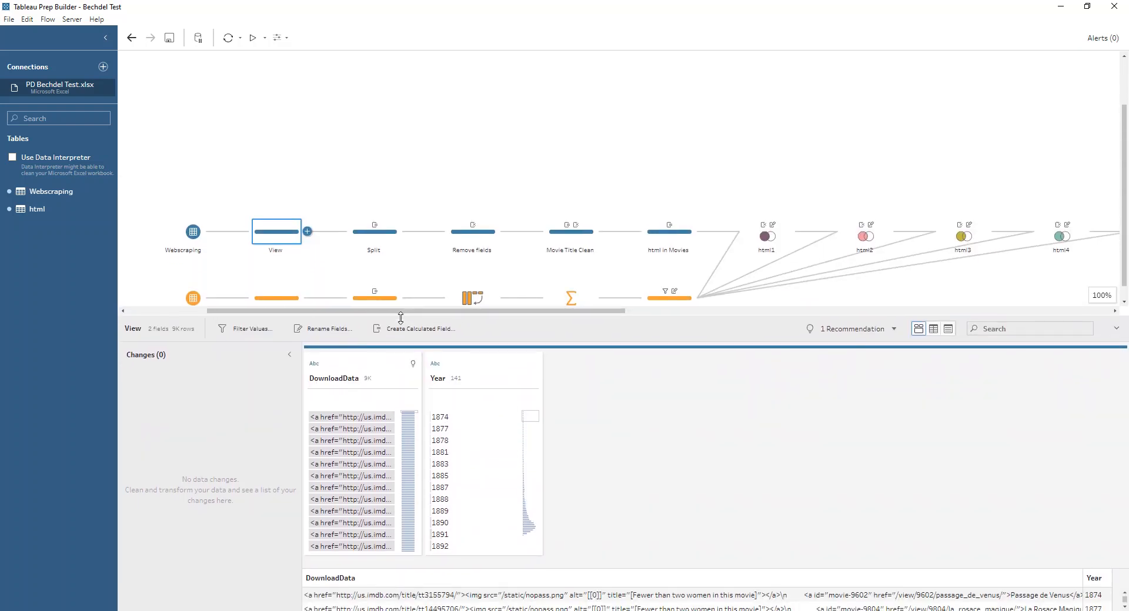
left_click(370, 246)
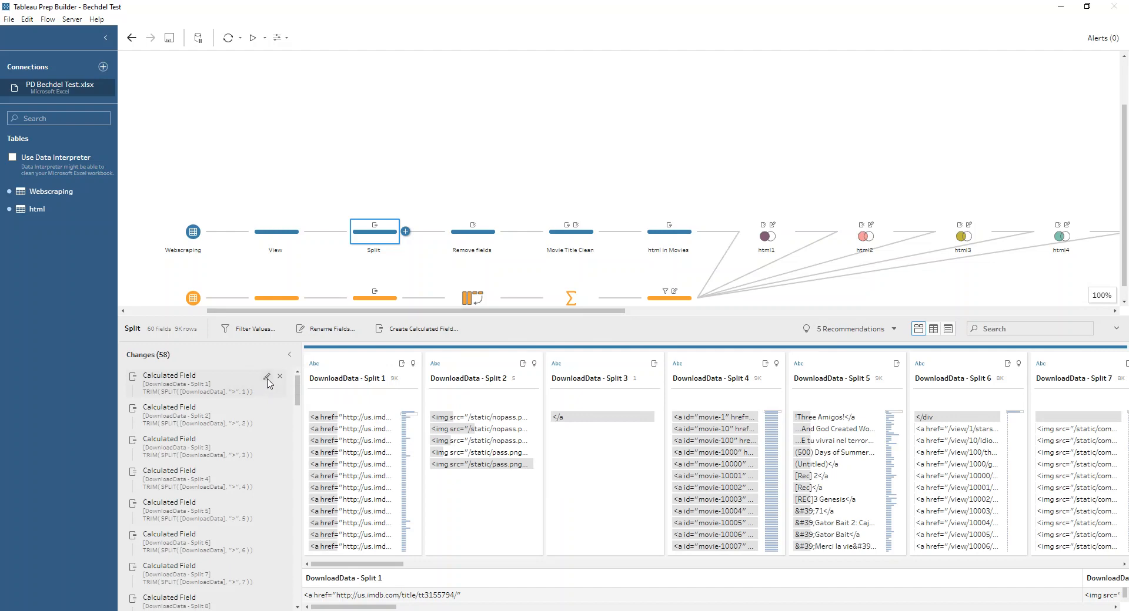
left_click(267, 377)
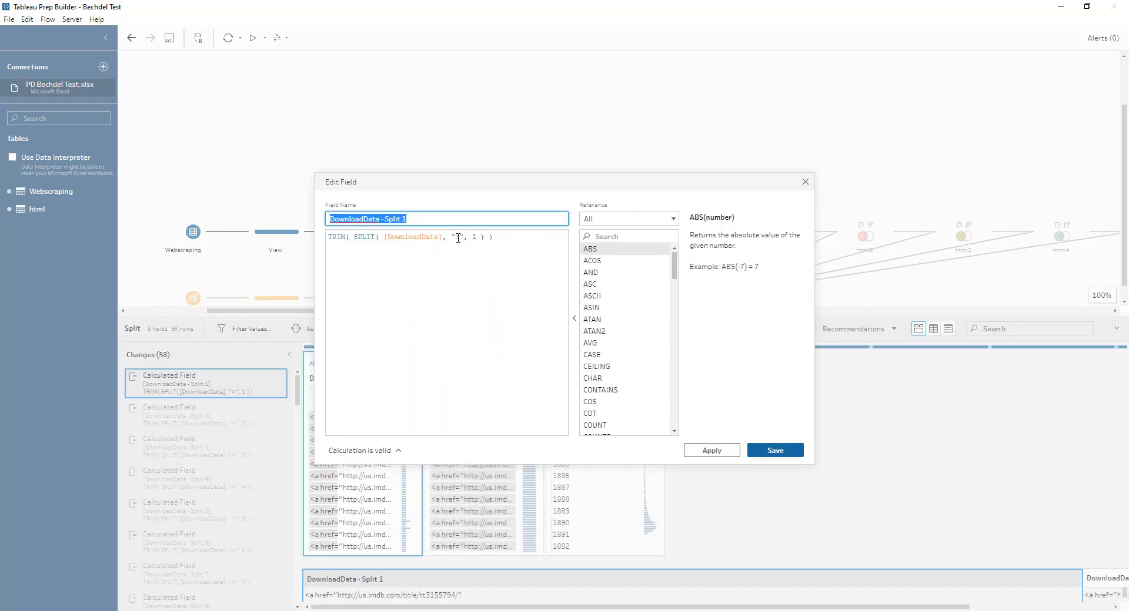
left_click(458, 238)
left_click(805, 182)
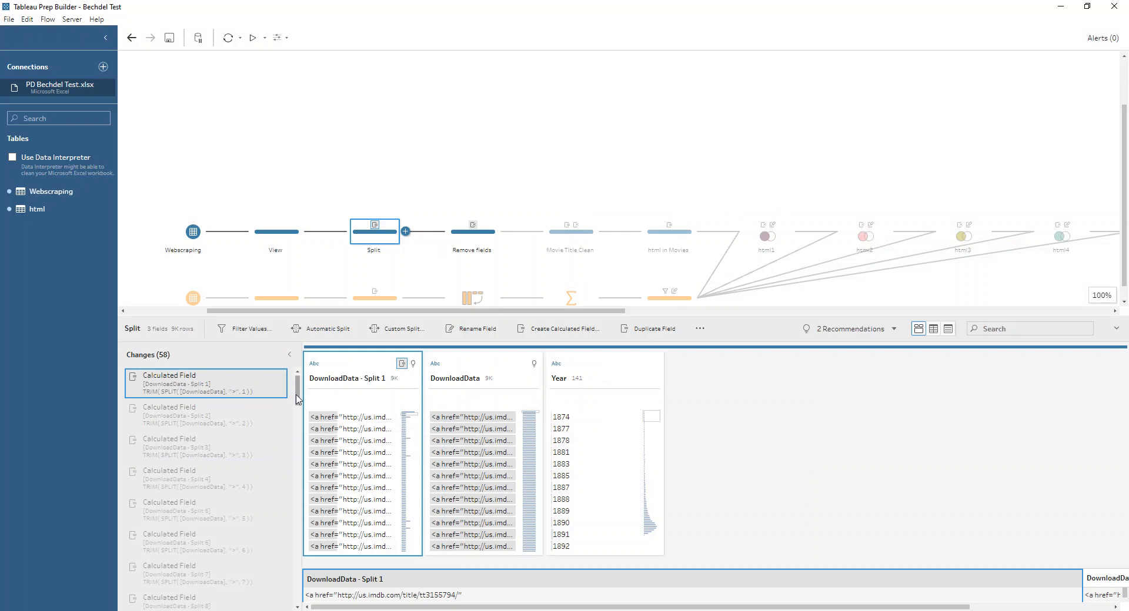
Select the last calculated field in the Split step's changes and narrow the DownloadData - Split 1 column to view the neighbouring split fields.
left_click_drag(297, 399, 300, 601)
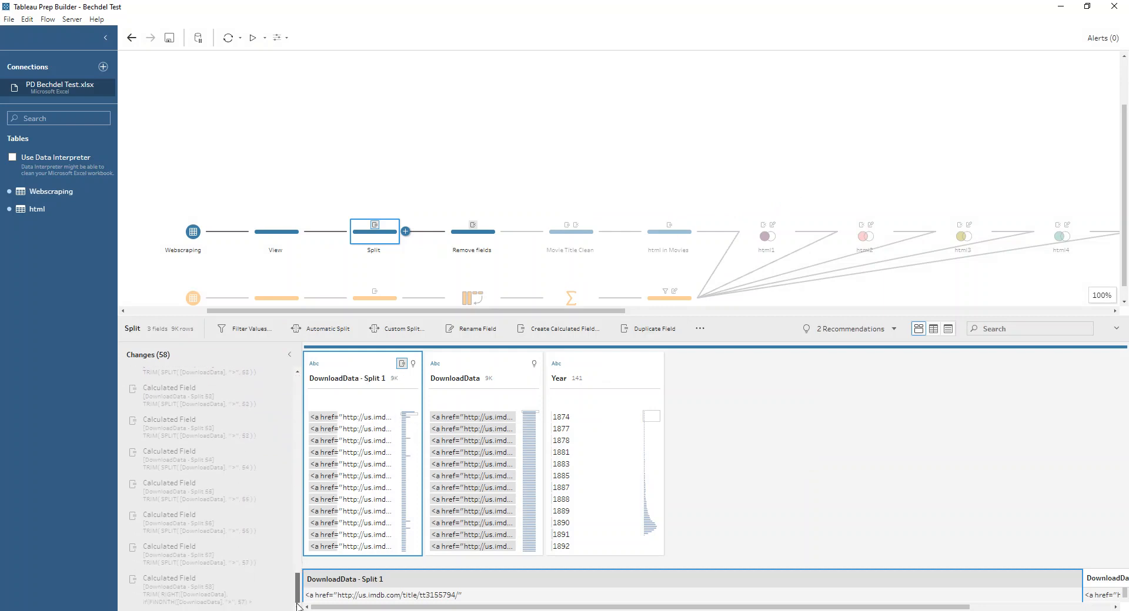
left_click(195, 600)
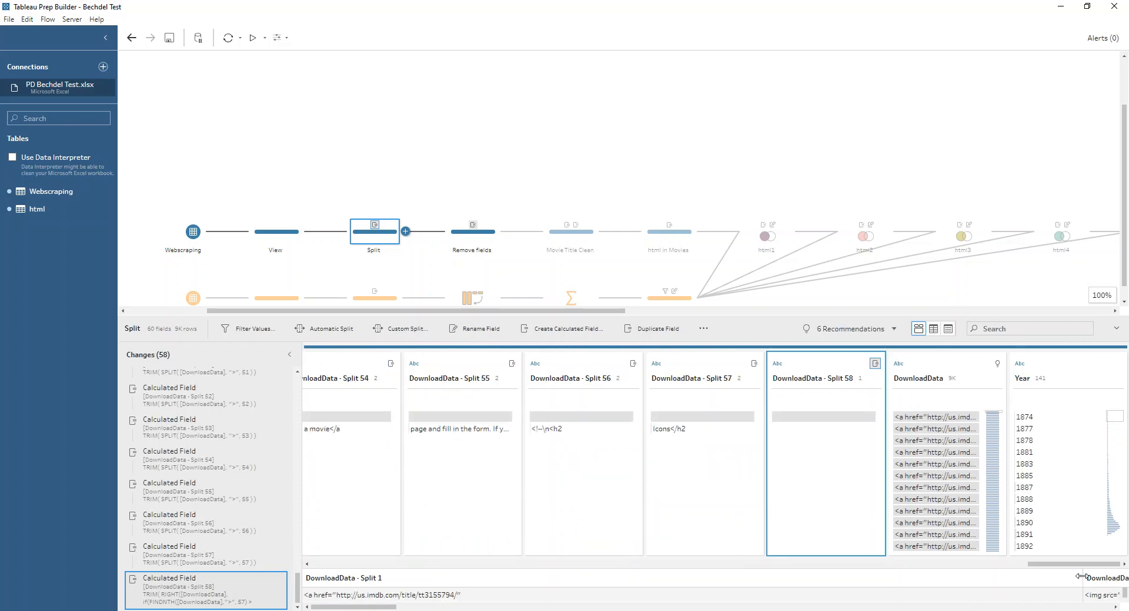
left_click_drag(1080, 576, 501, 578)
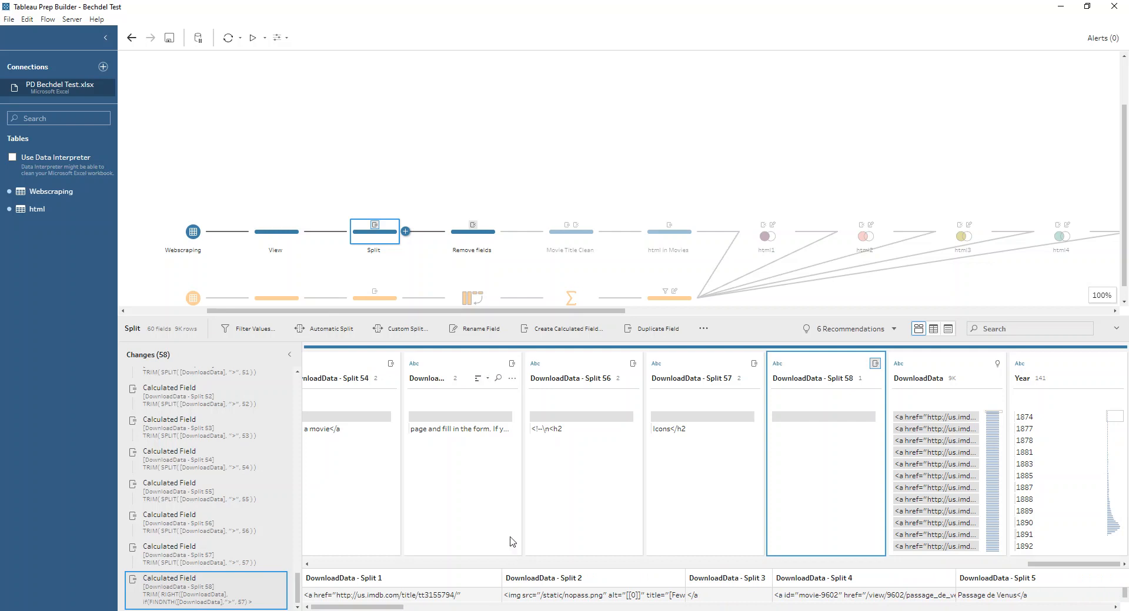
Review the Remove fields step and examine the first Movie calculation in the Movie Title Clean step.
left_click(456, 237)
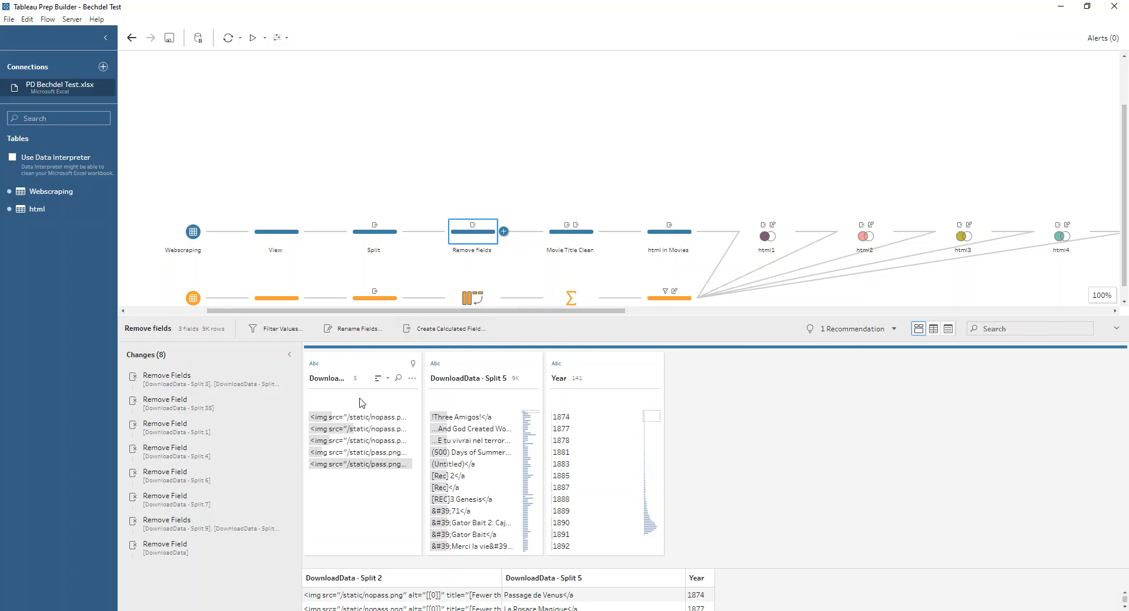
mouse_move(343, 419)
left_click(570, 232)
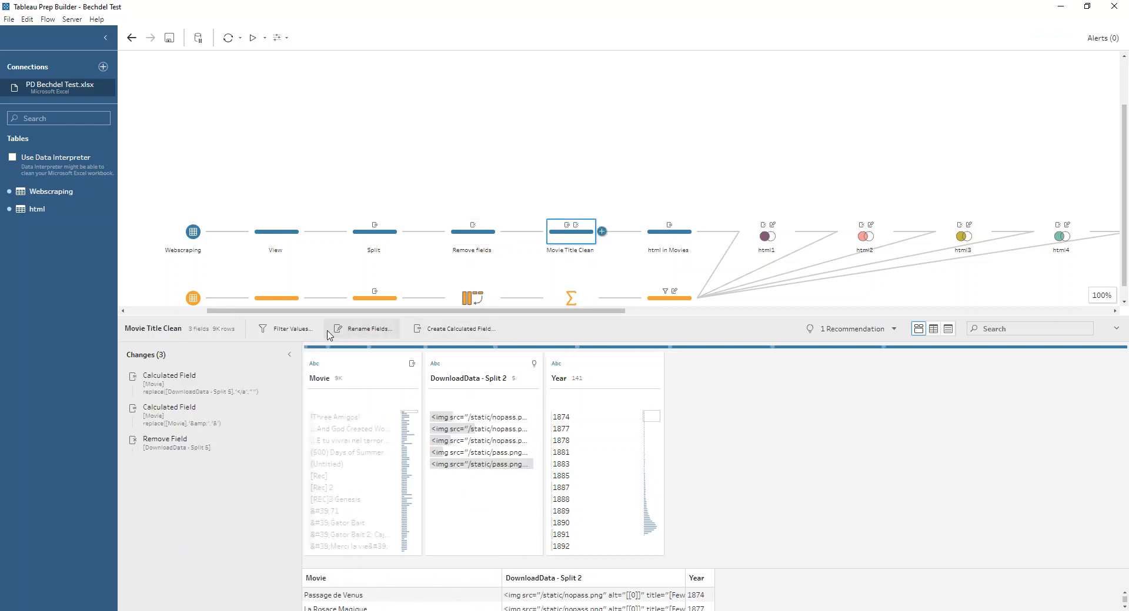
mouse_move(231, 386)
left_click(275, 378)
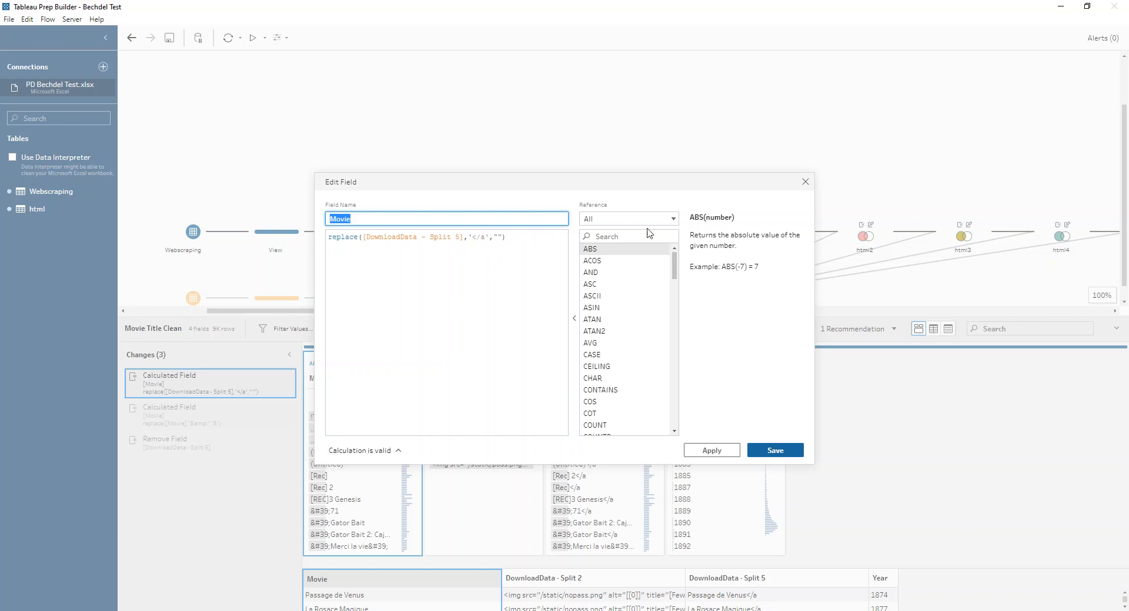
left_click(805, 182)
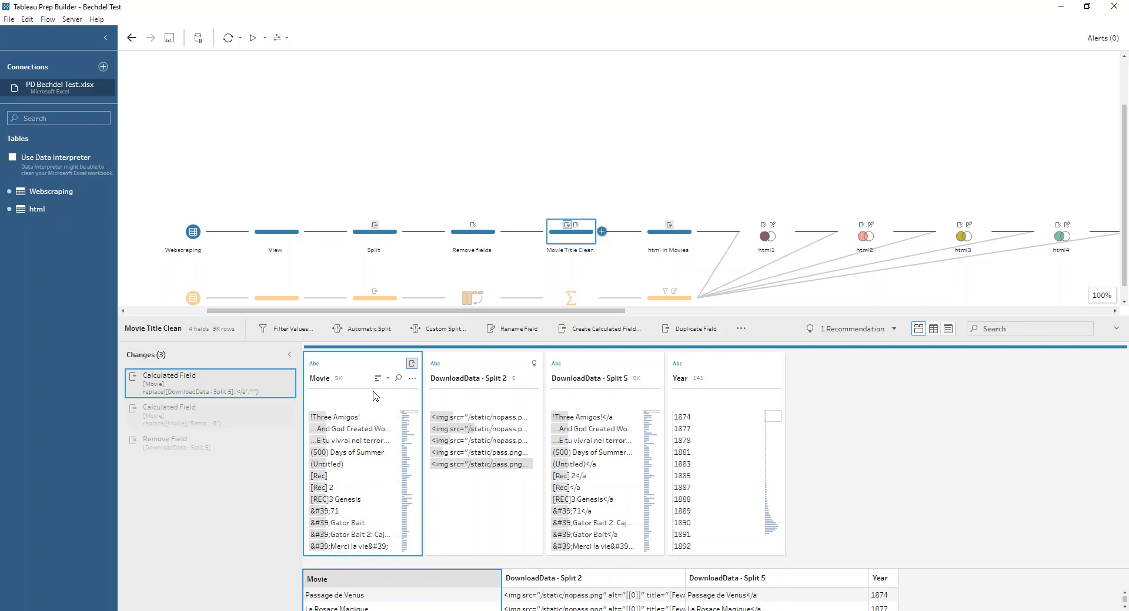
Check the &#39;71 value in the Movie field and examine the second Movie calculation, which replaces &amp; with &.
left_click(346, 511)
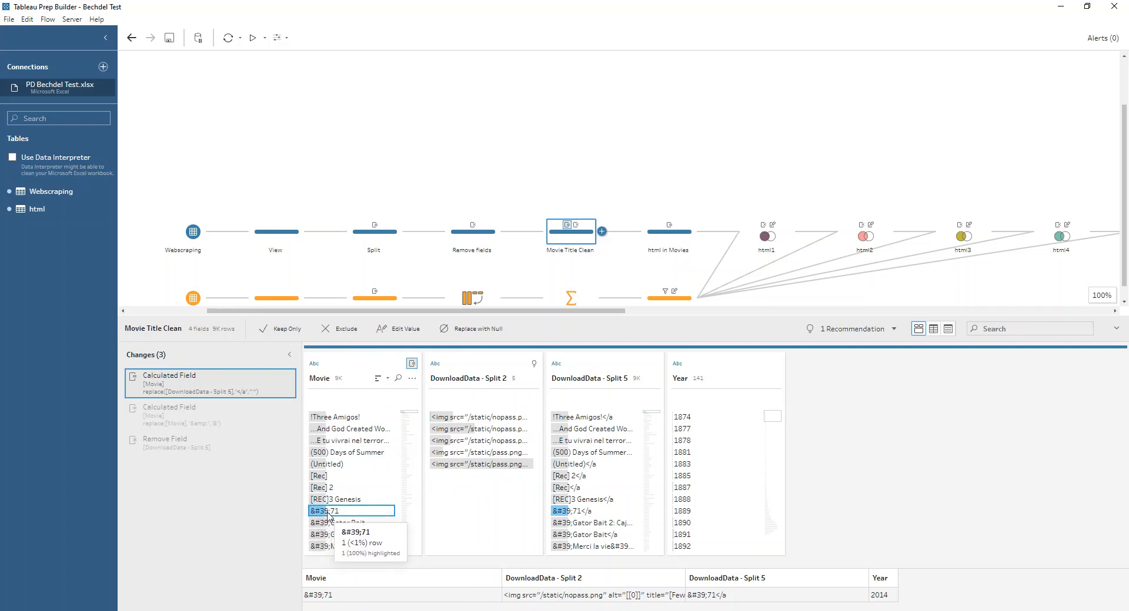
left_click(327, 512)
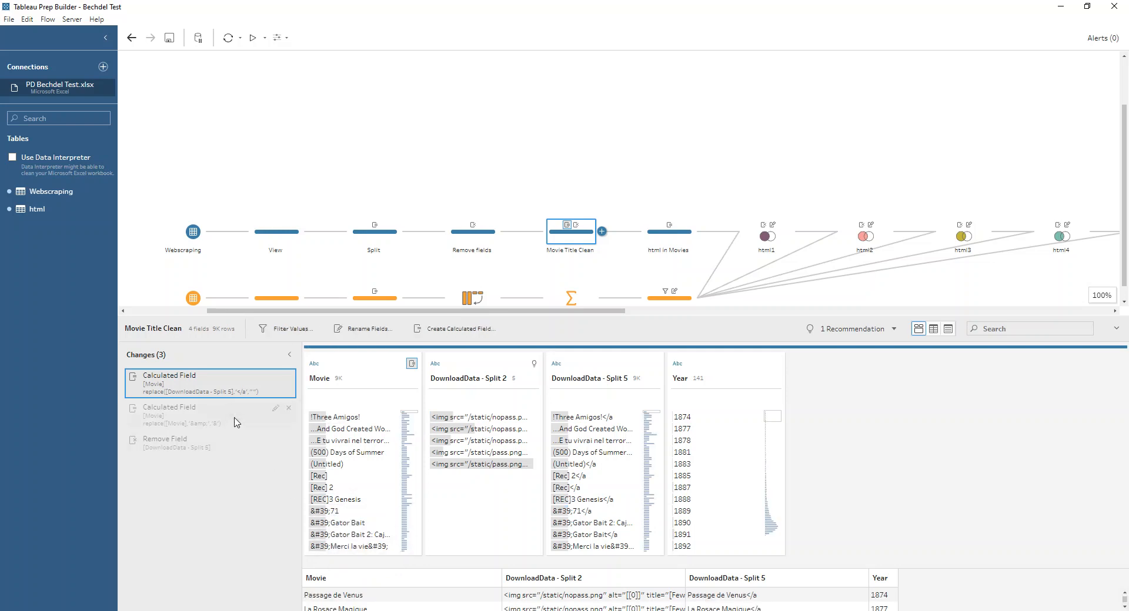
left_click(274, 410)
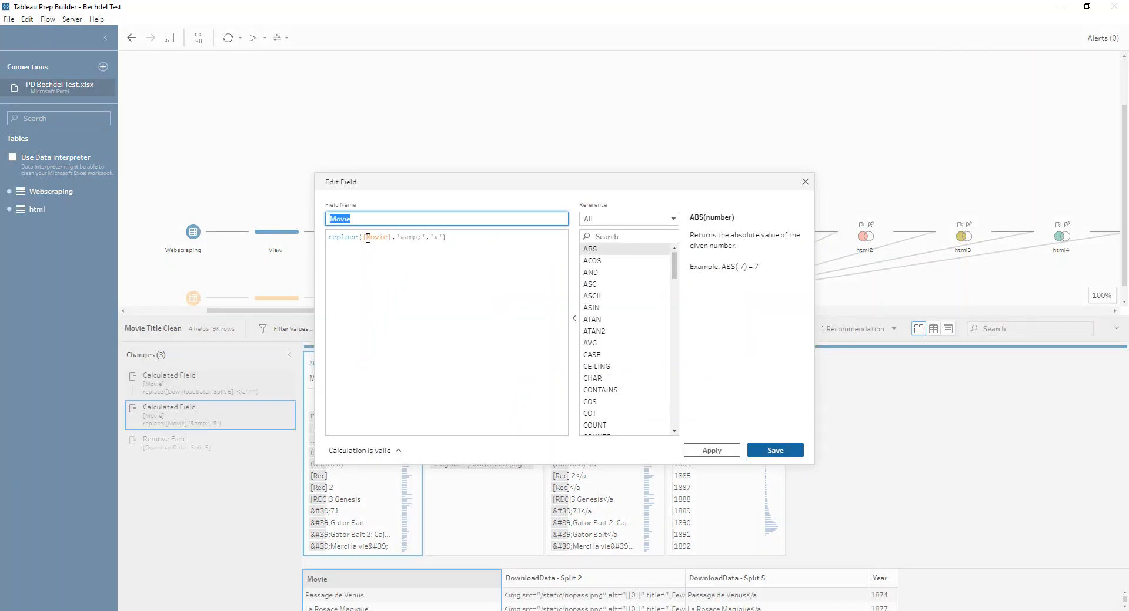
left_click_drag(399, 237, 422, 237)
left_click(423, 239)
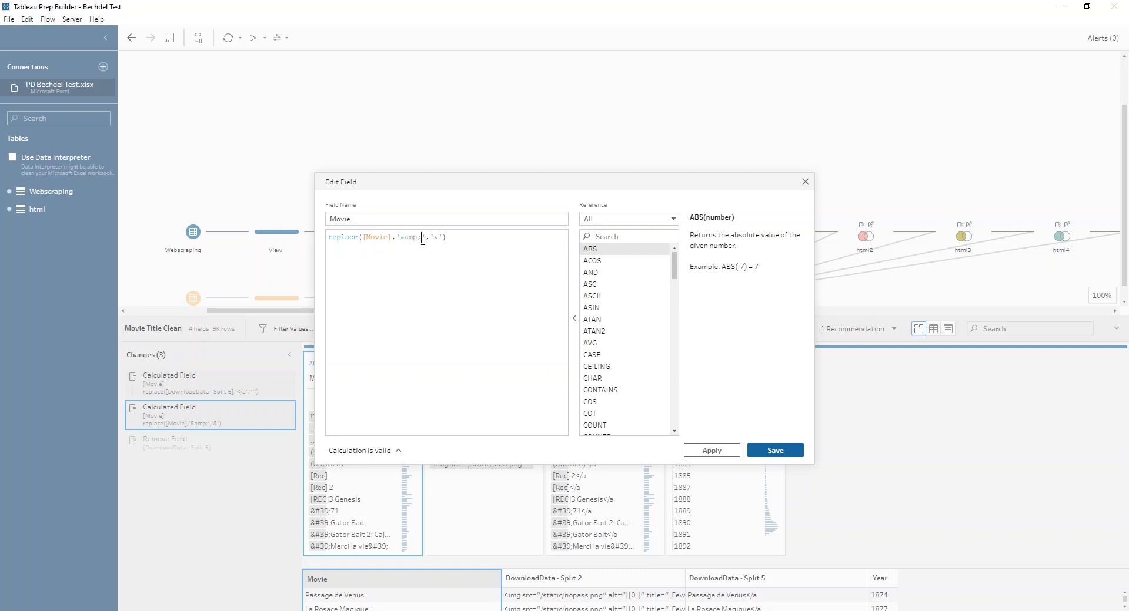
left_click(806, 181)
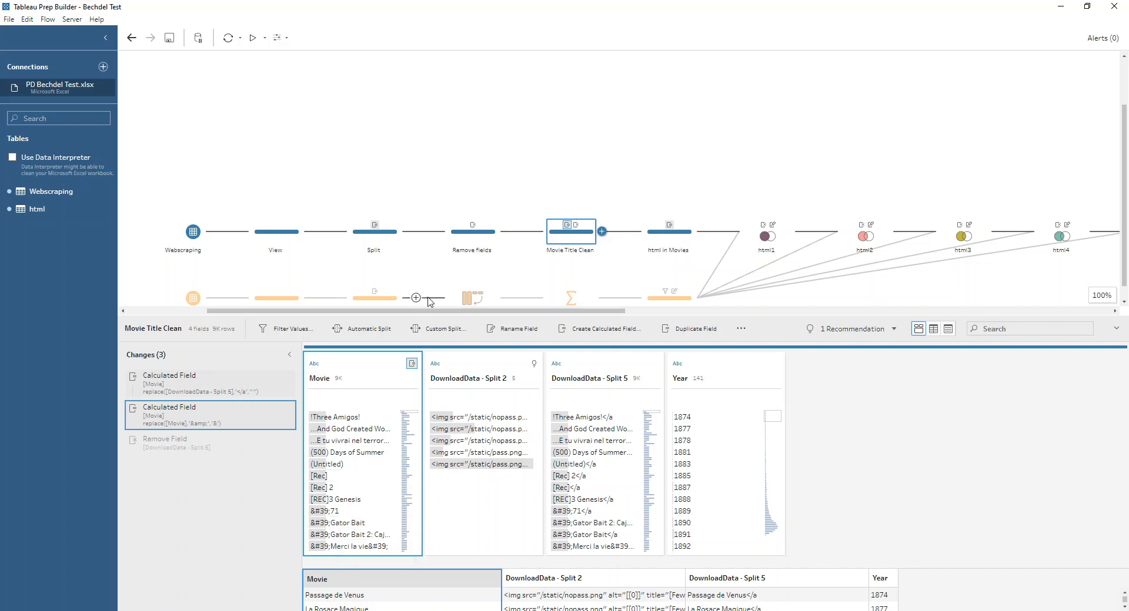
Open the html in Movies step and examine the regular expression in the html1 calculation.
left_click(675, 243)
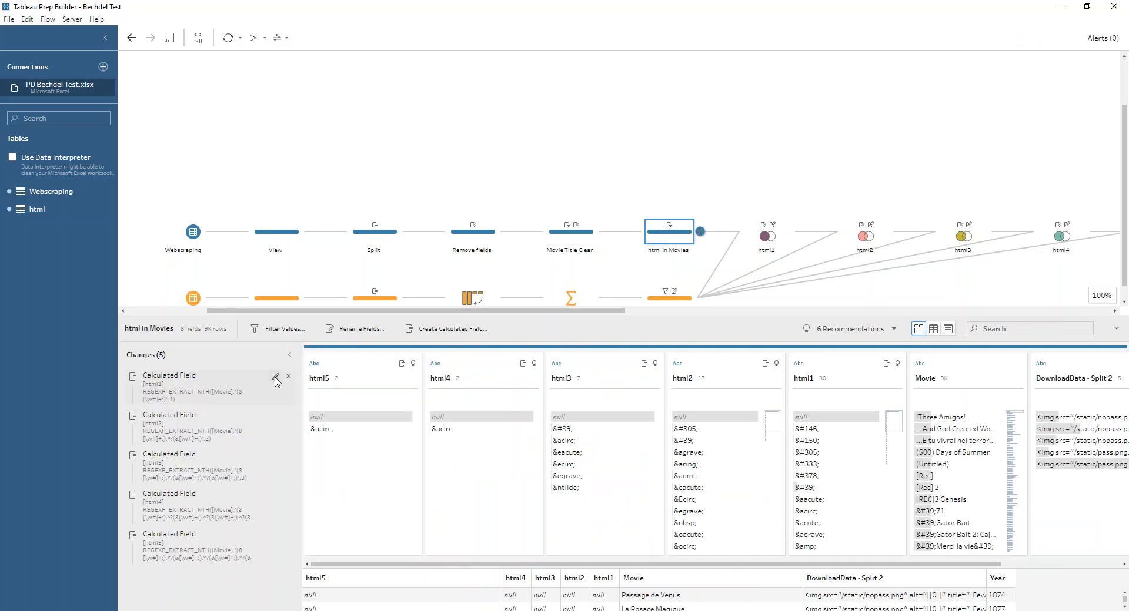
left_click(276, 377)
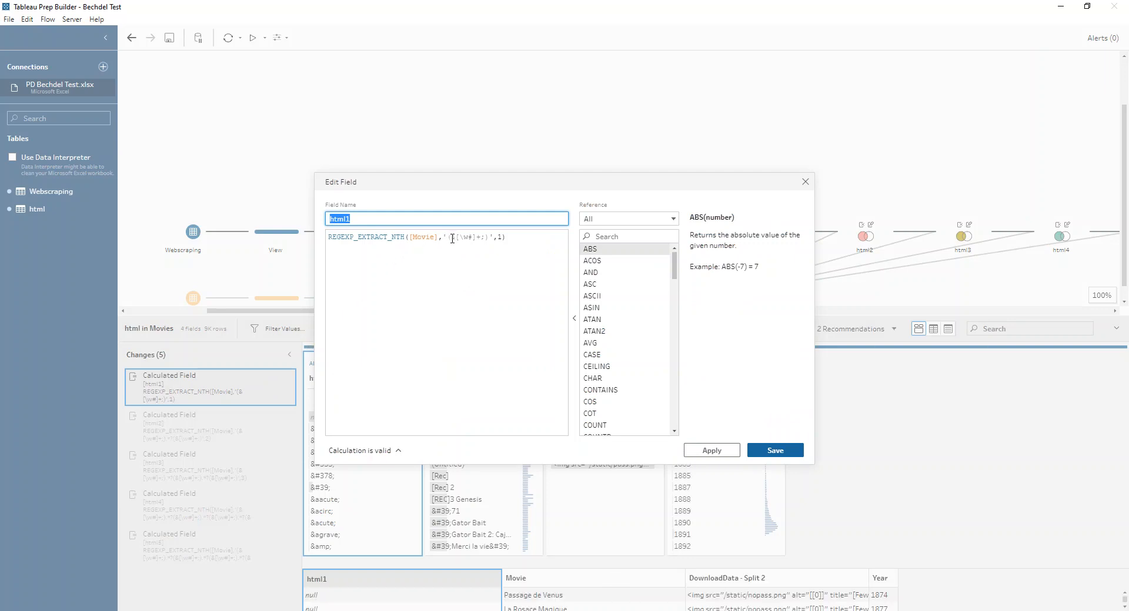
left_click(454, 238)
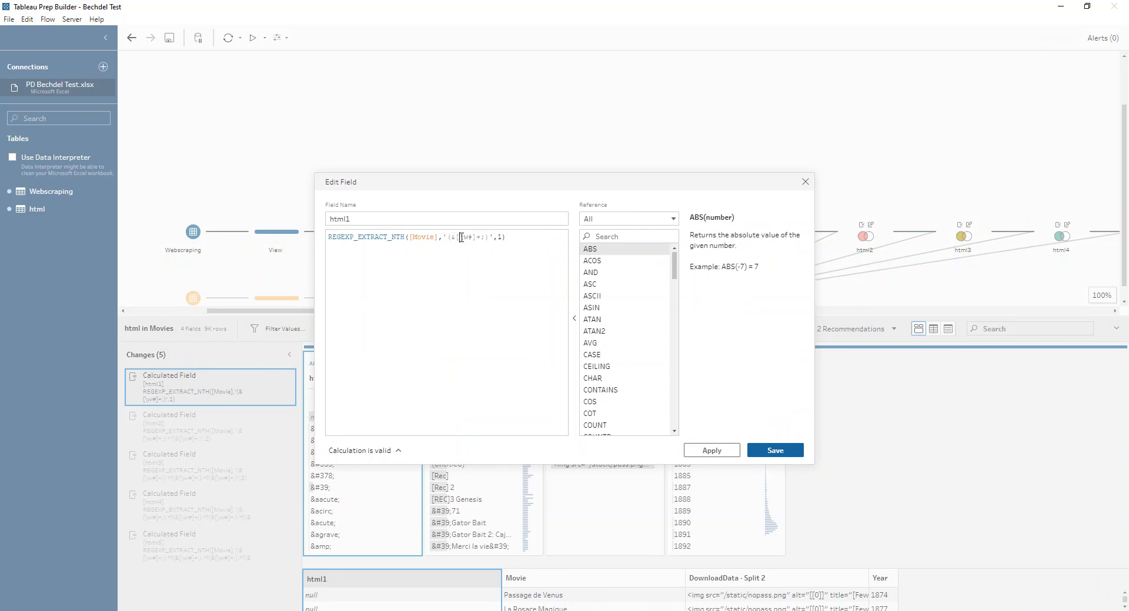
left_click_drag(461, 237, 472, 238)
left_click(482, 237)
left_click_drag(388, 237, 404, 236)
left_click(805, 182)
Examine the html2 calculation's repeated regex group and its occurrence number, closing it without changes.
left_click(275, 416)
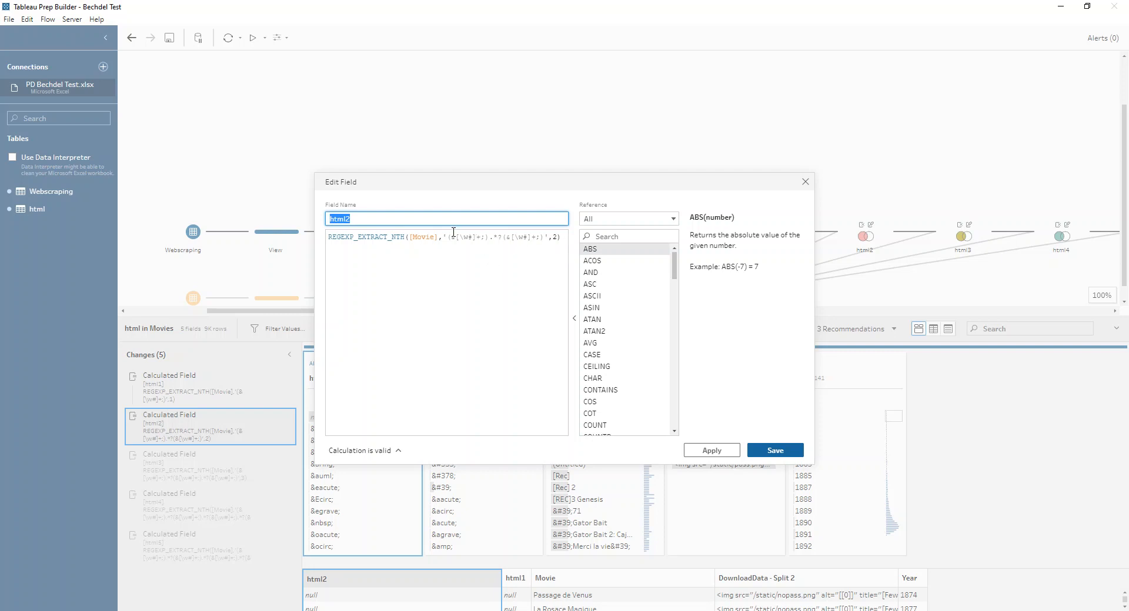
left_click_drag(447, 237, 545, 238)
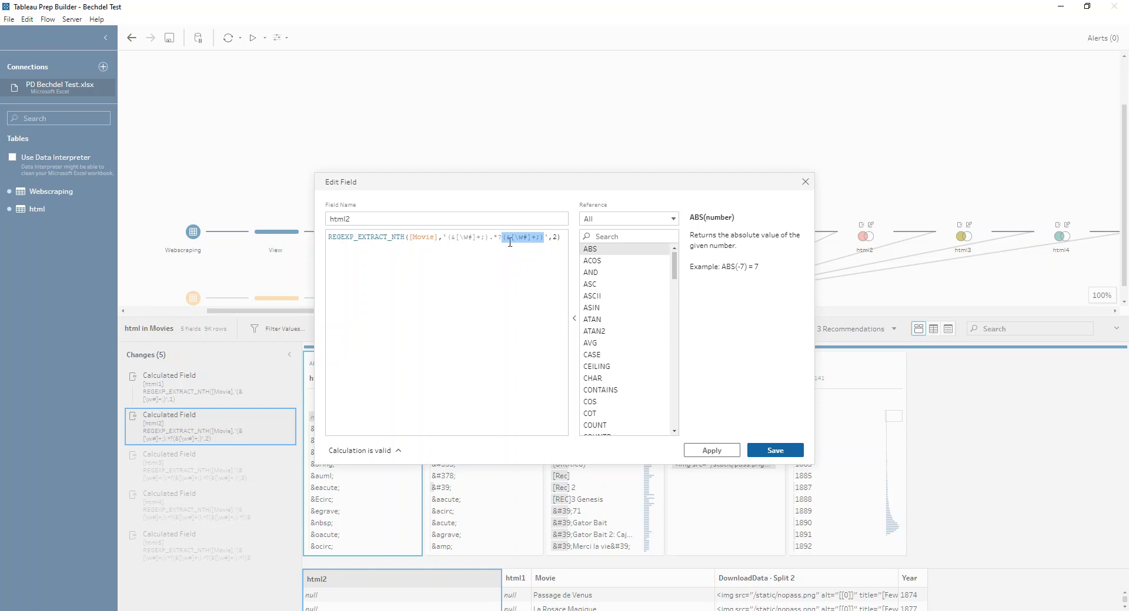
left_click(552, 238)
left_click(804, 182)
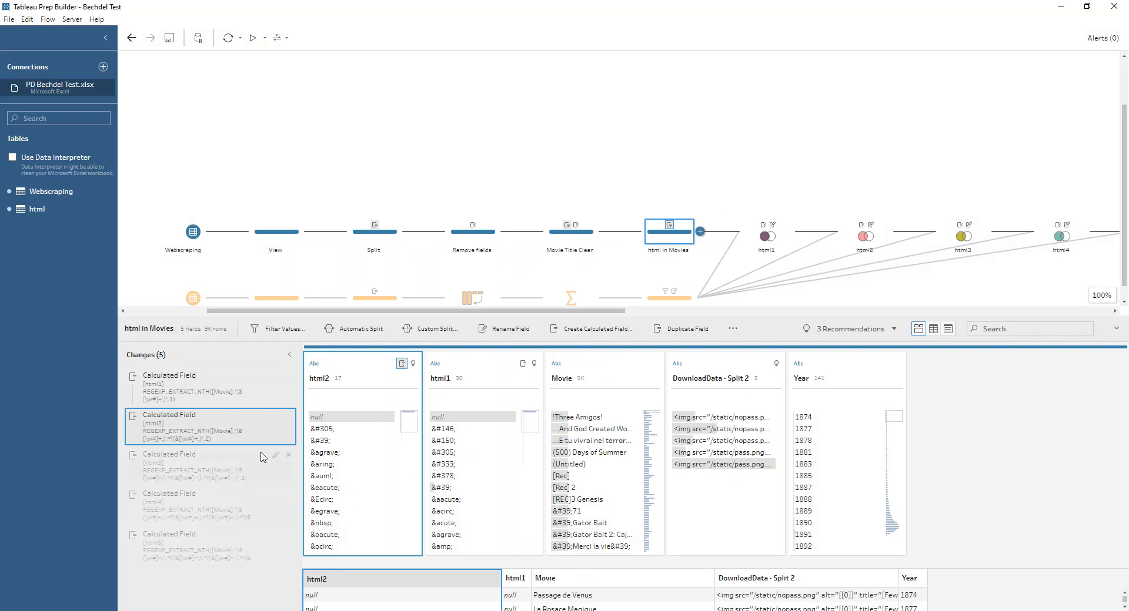
Examine the html5 calculation, and filter the data preview to the rows whose html5 value is &ucirc;.
left_click(272, 542)
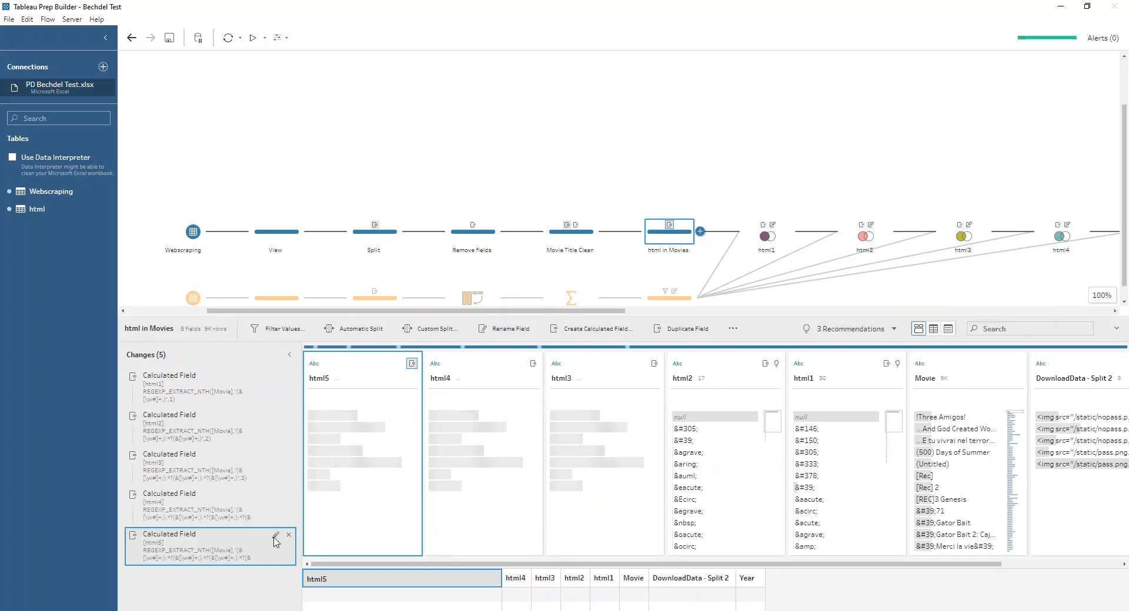
left_click(274, 537)
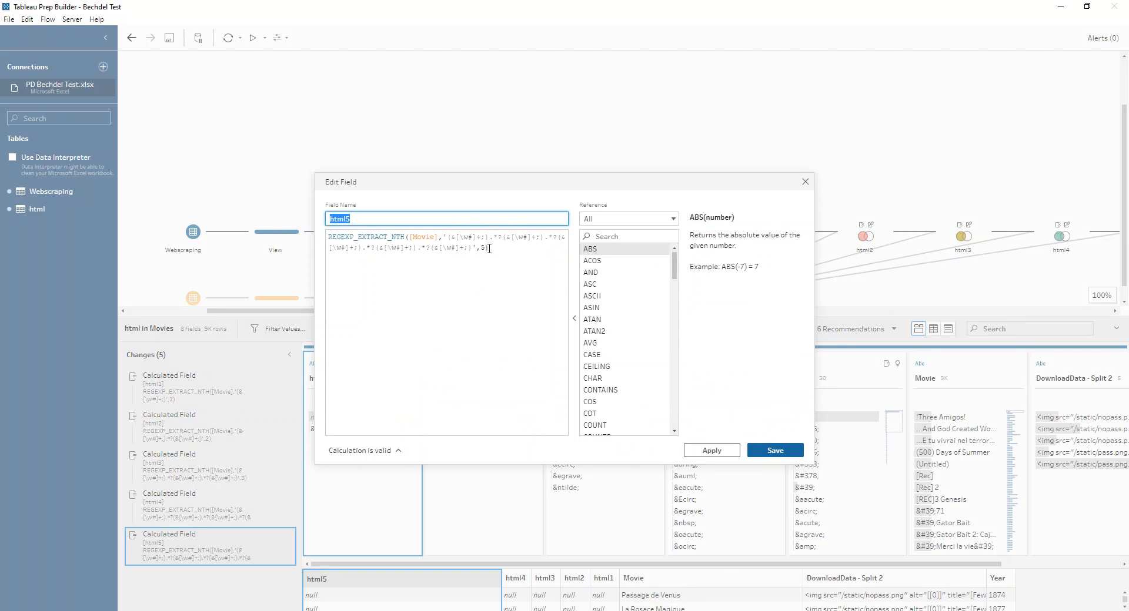
left_click(804, 183)
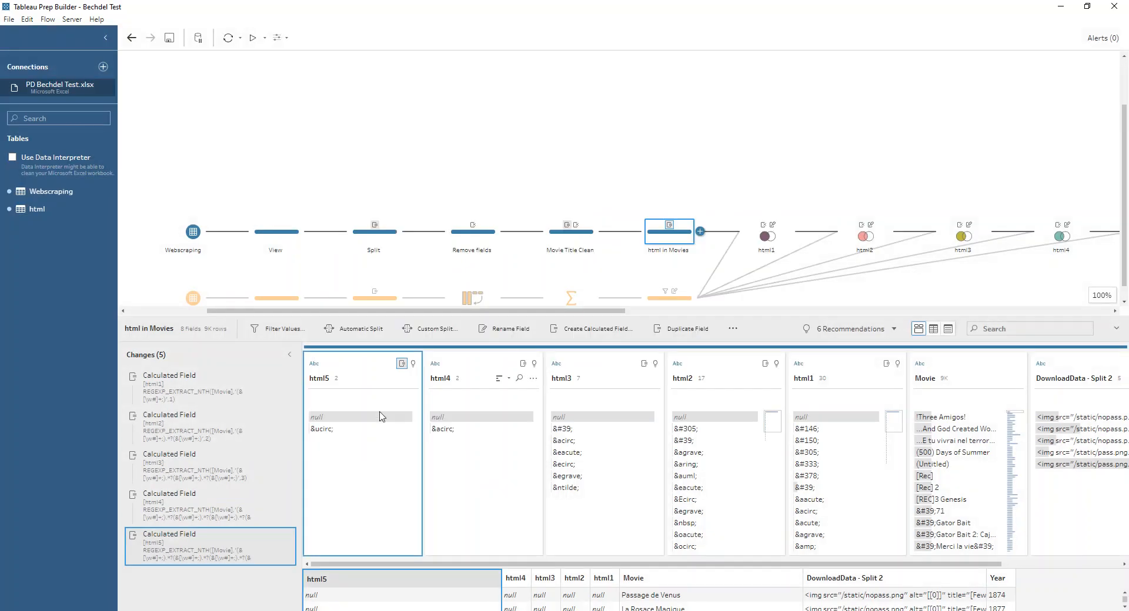
left_click_drag(345, 317, 345, 154)
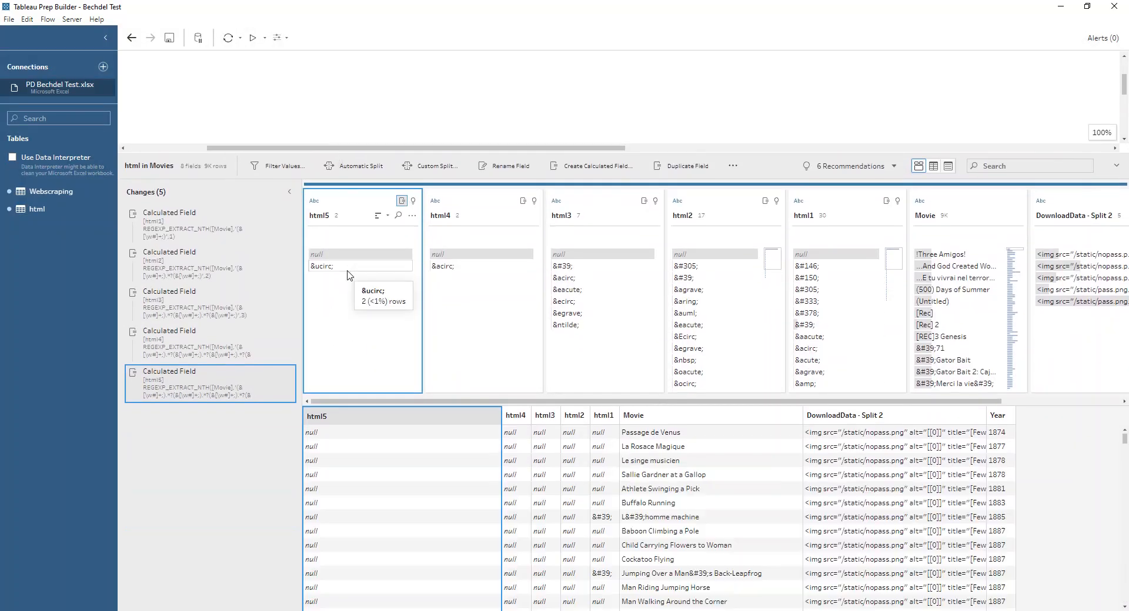
left_click(347, 268)
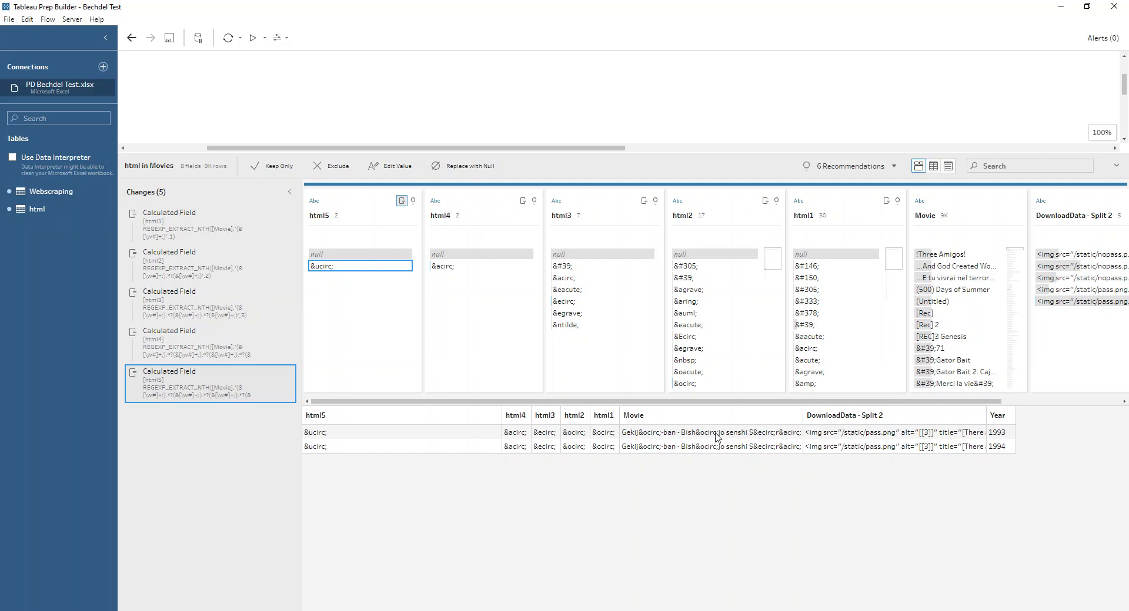
Review the html branch's View step, and examine the Char calculation in the Space step, closing it without changes.
left_click_drag(640, 152, 634, 344)
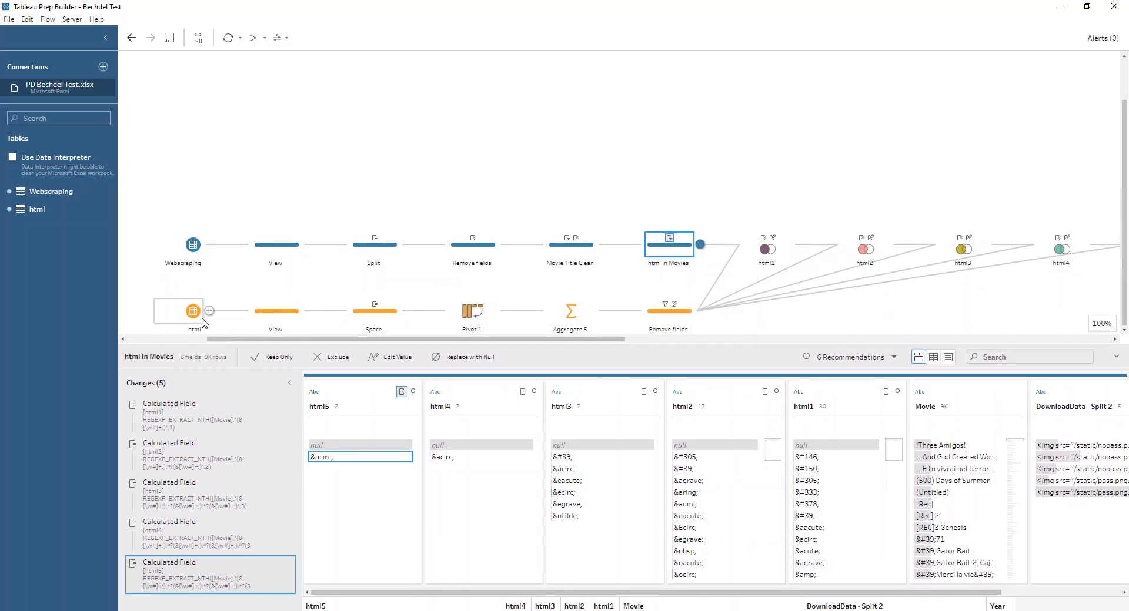
left_click(279, 319)
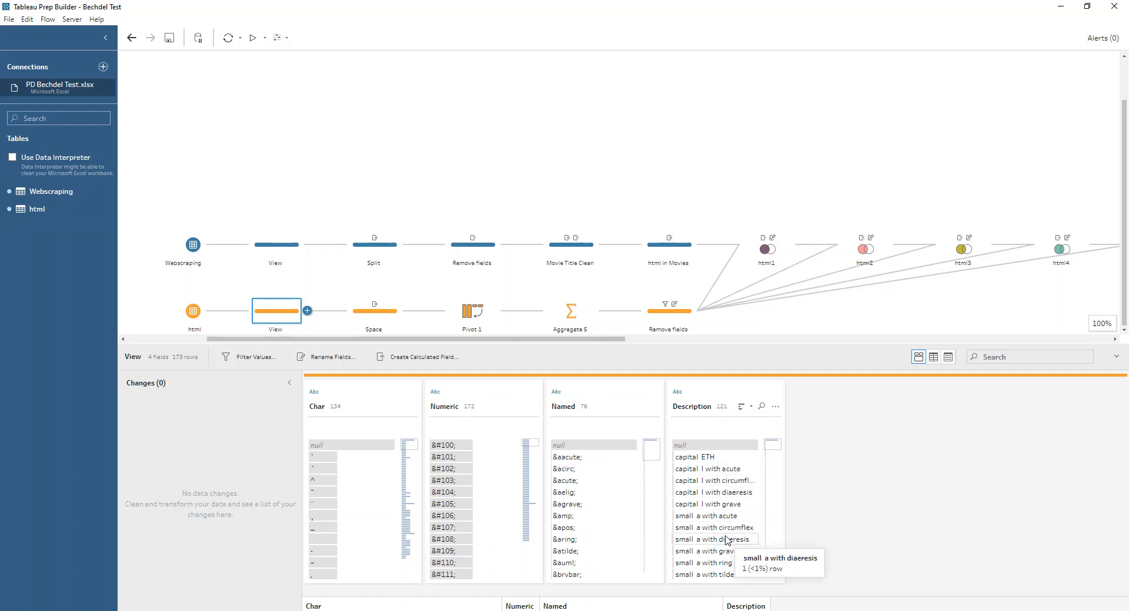
left_click(391, 319)
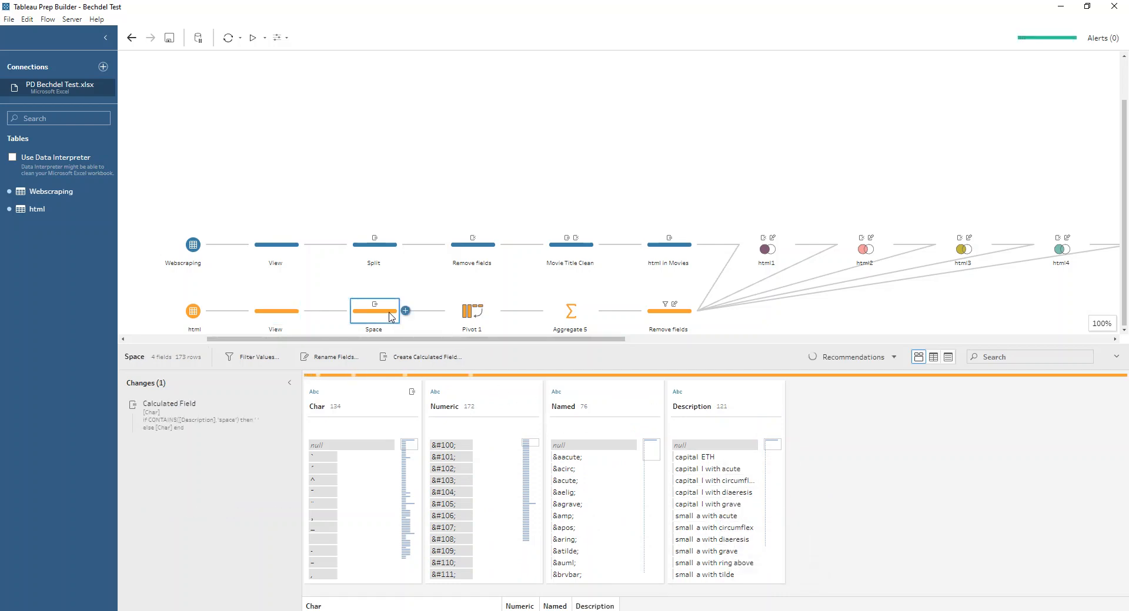
left_click(275, 405)
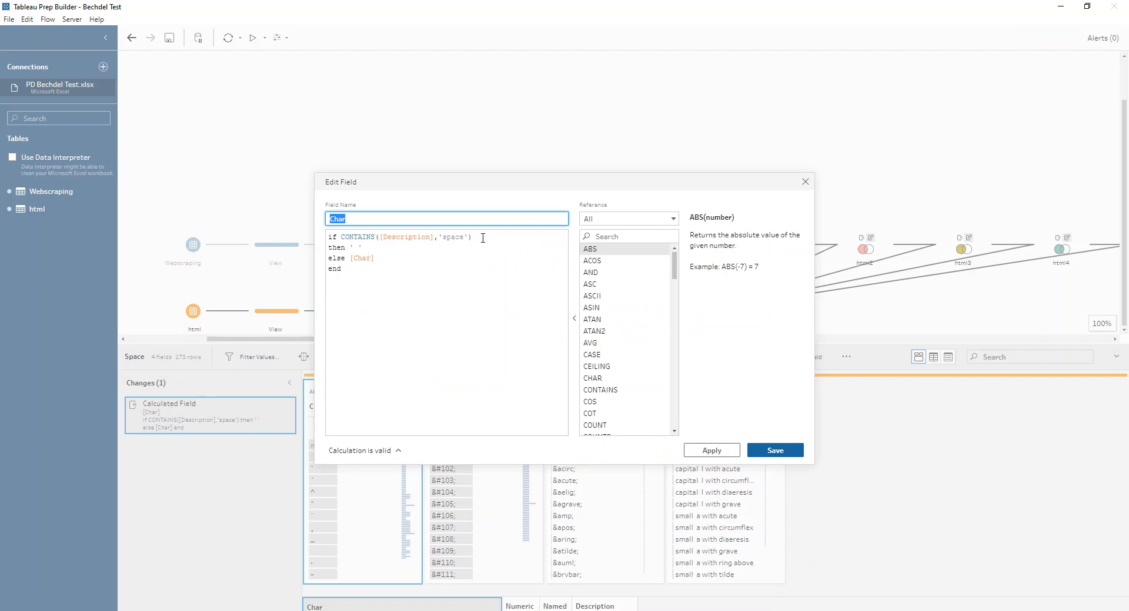
left_click(361, 256)
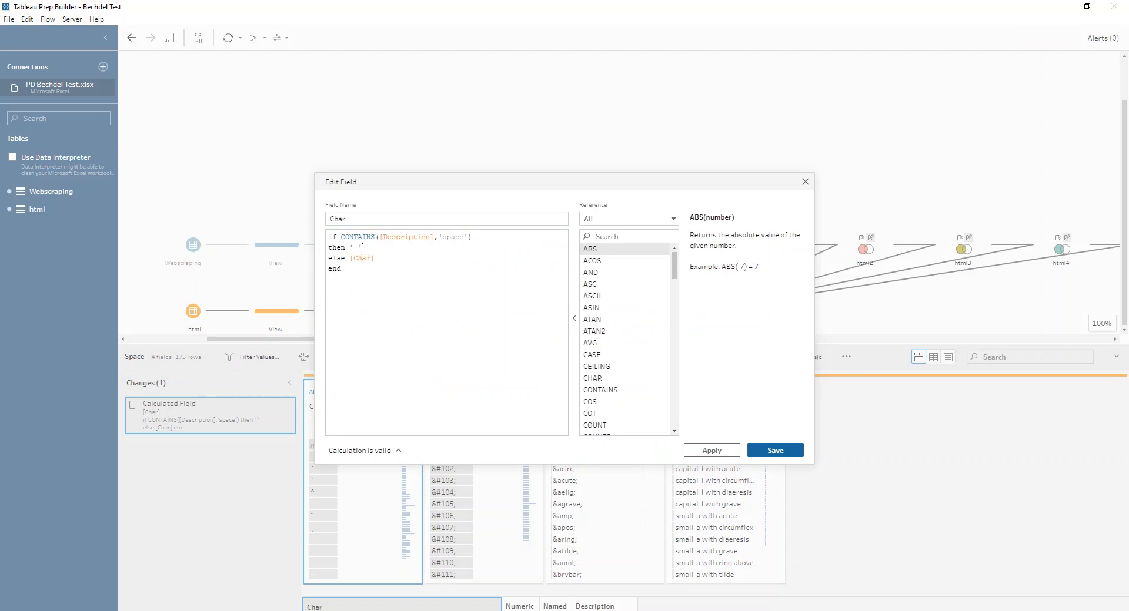
left_click(390, 257)
left_click(805, 182)
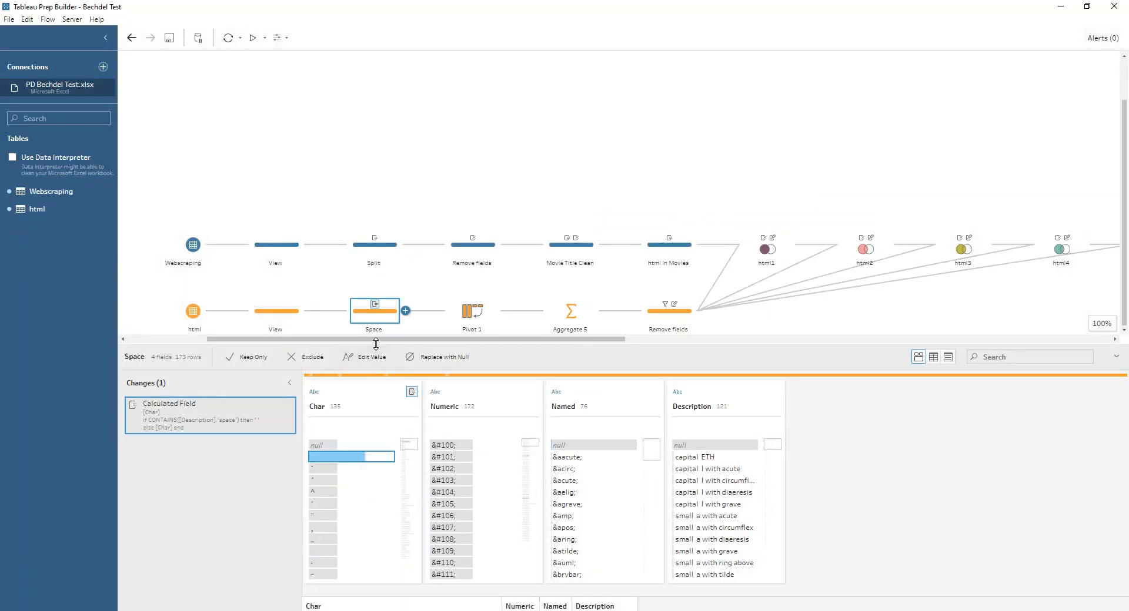
Inspect the preview rows whose Char value is a space, widening the Description column to read it in full.
left_click_drag(376, 344, 365, 194)
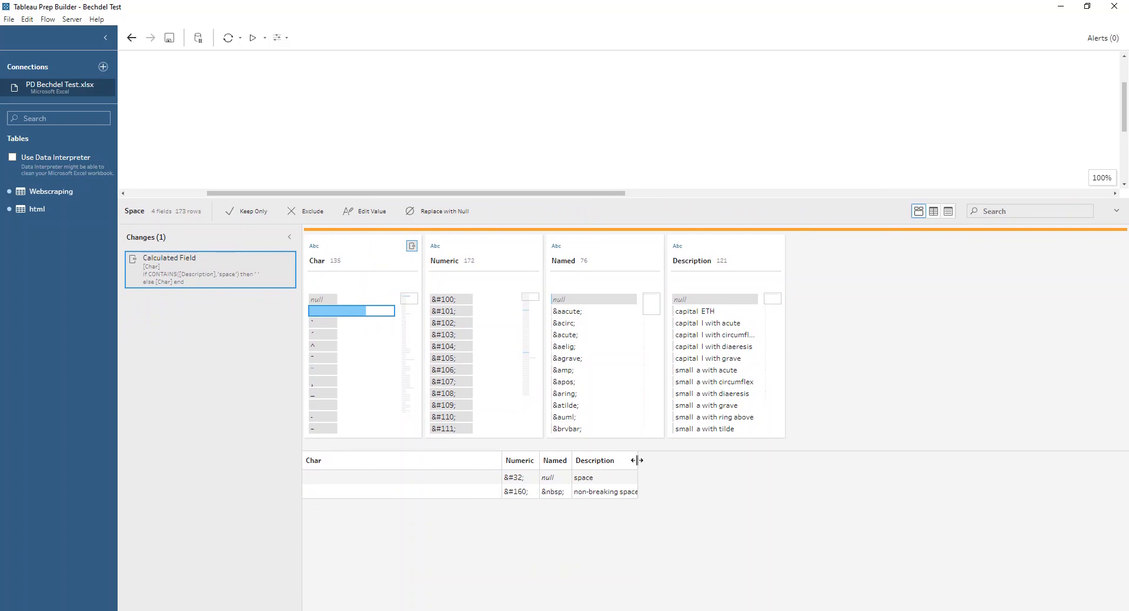
left_click_drag(638, 461, 735, 463)
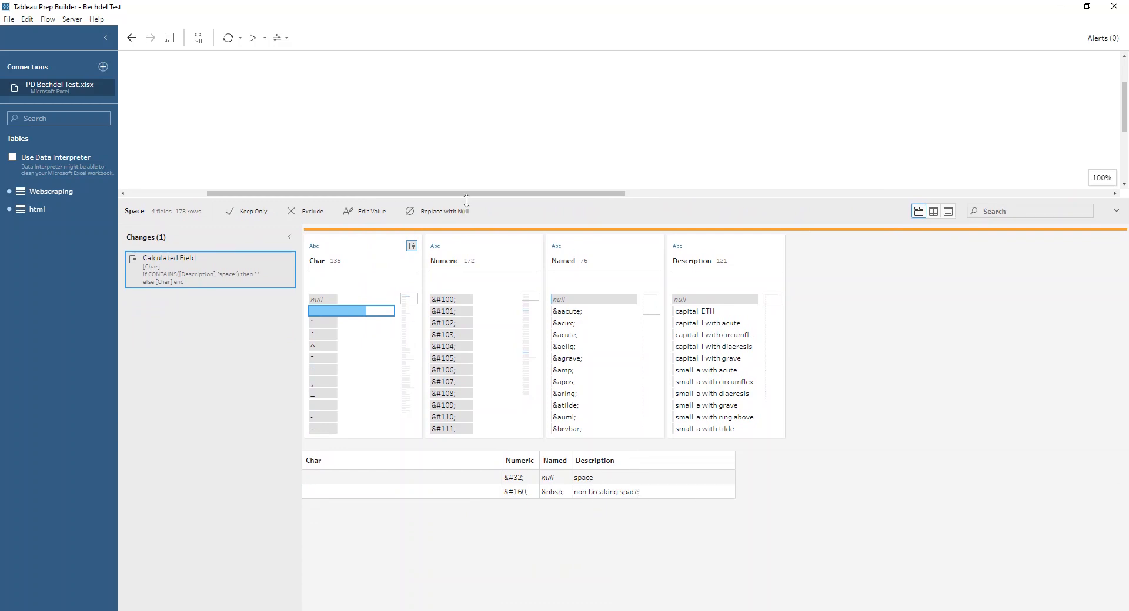
left_click_drag(466, 200, 456, 404)
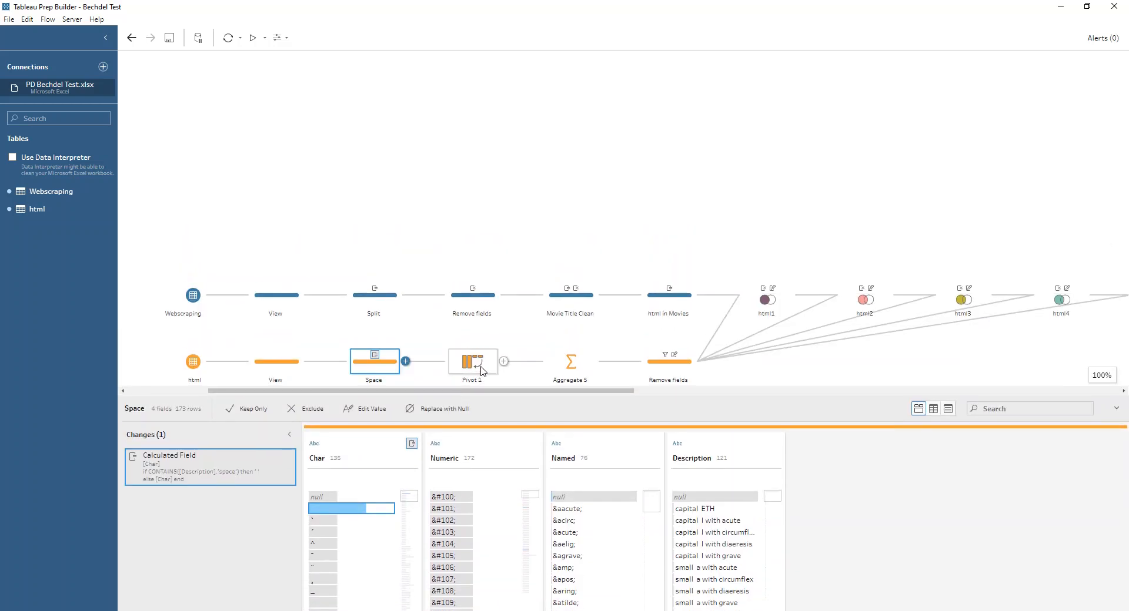
Review the html branch's Pivot 1, Aggregate 5 and Remove fields steps in turn.
left_click(482, 371)
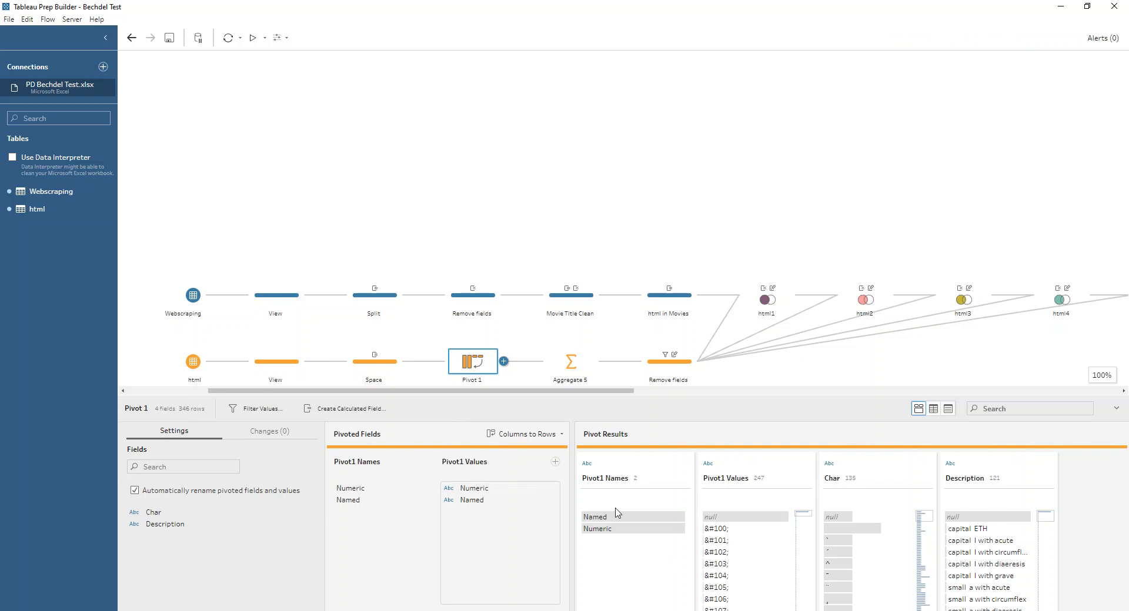
left_click(576, 368)
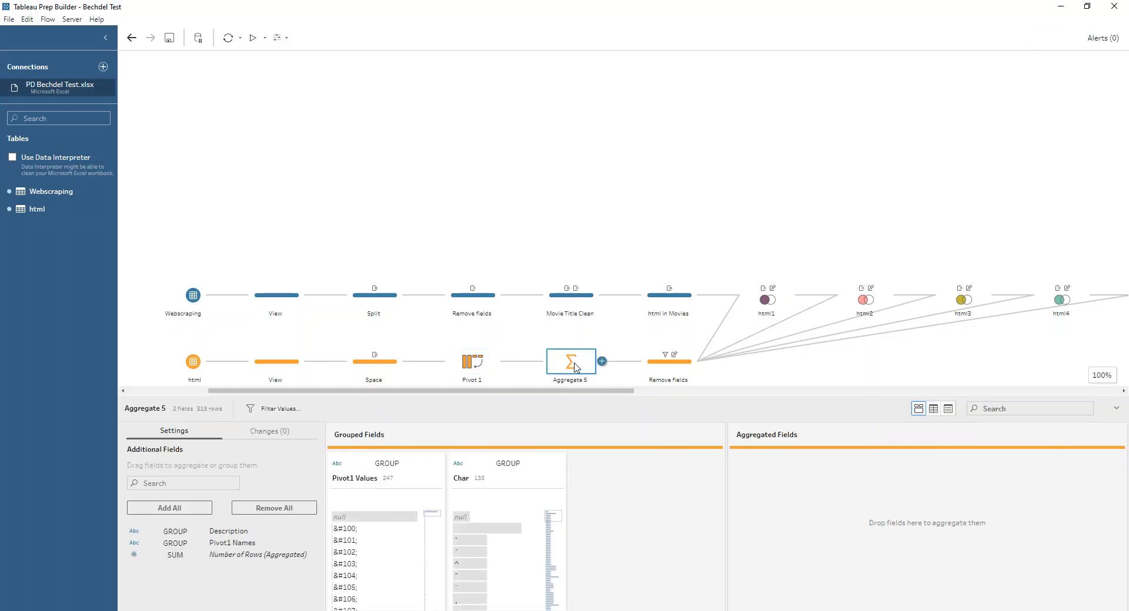
left_click(679, 370)
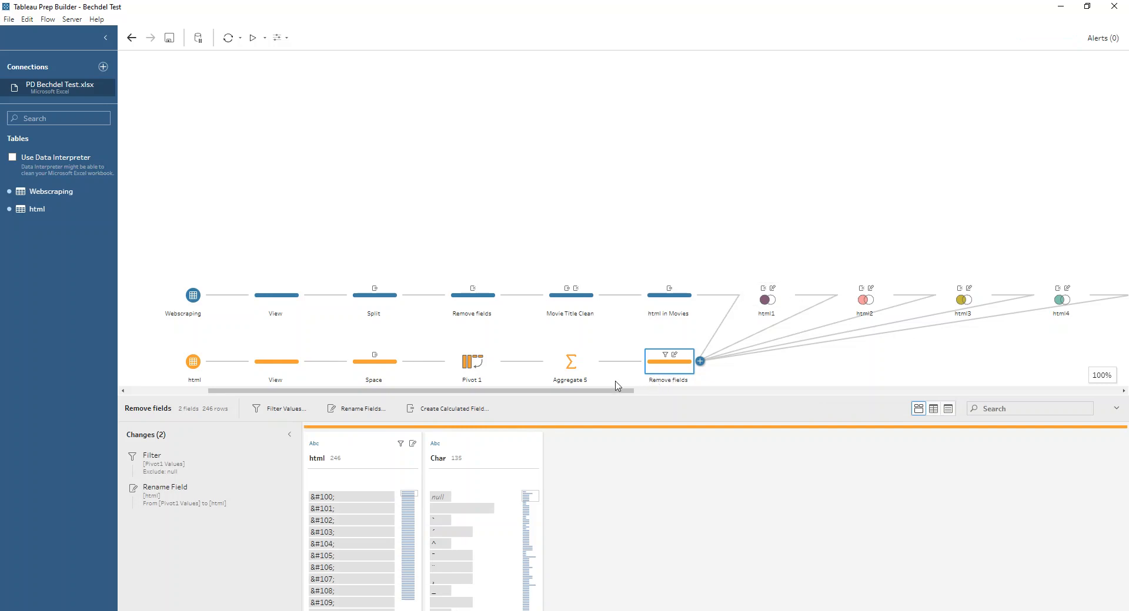
Open the html1 join and examine its join clause, join type and the Char1 field in the join results.
left_click_drag(617, 389, 698, 327)
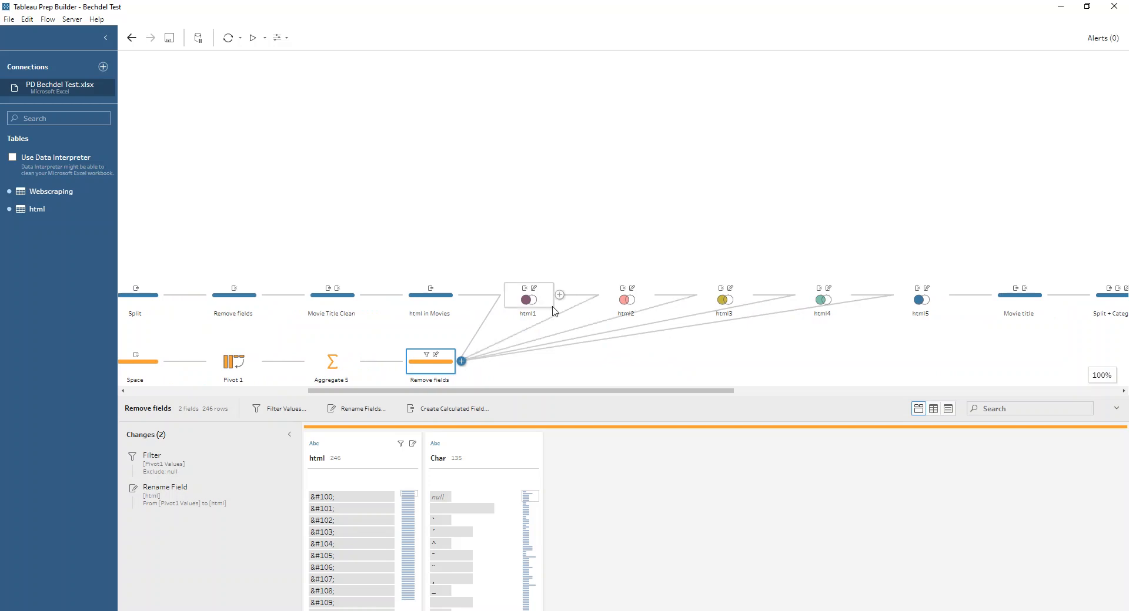
left_click(544, 305)
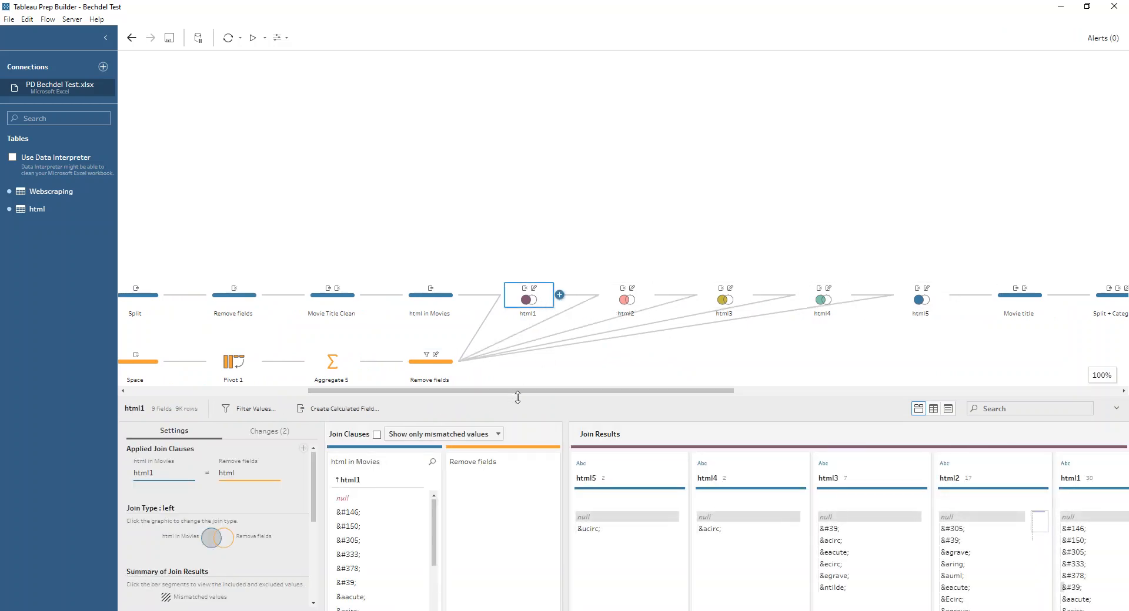
left_click_drag(515, 398, 512, 211)
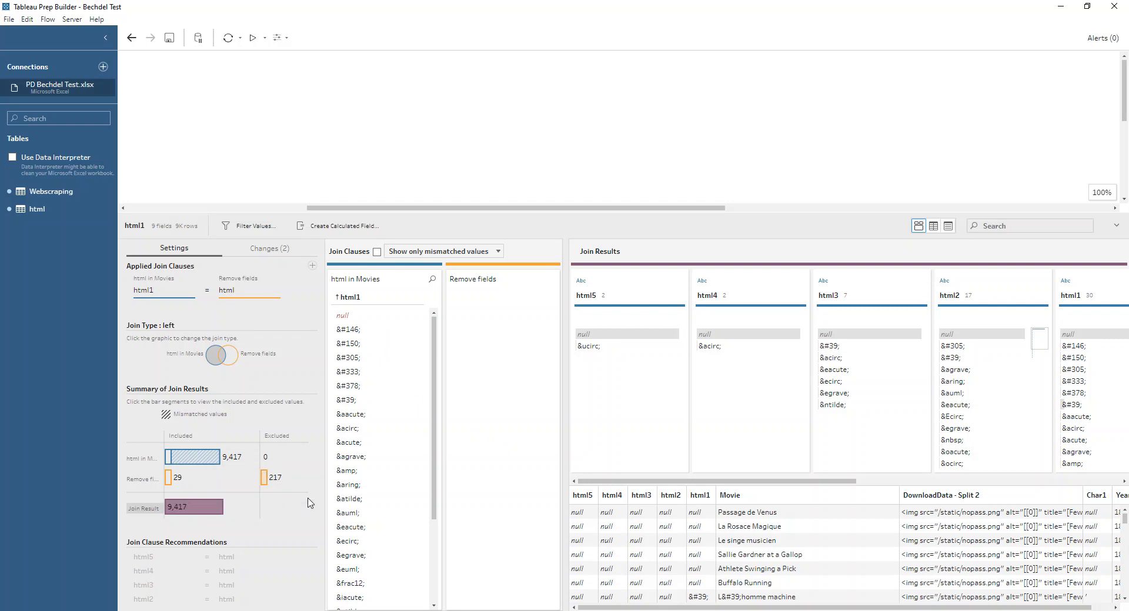
left_click_drag(599, 482, 856, 492)
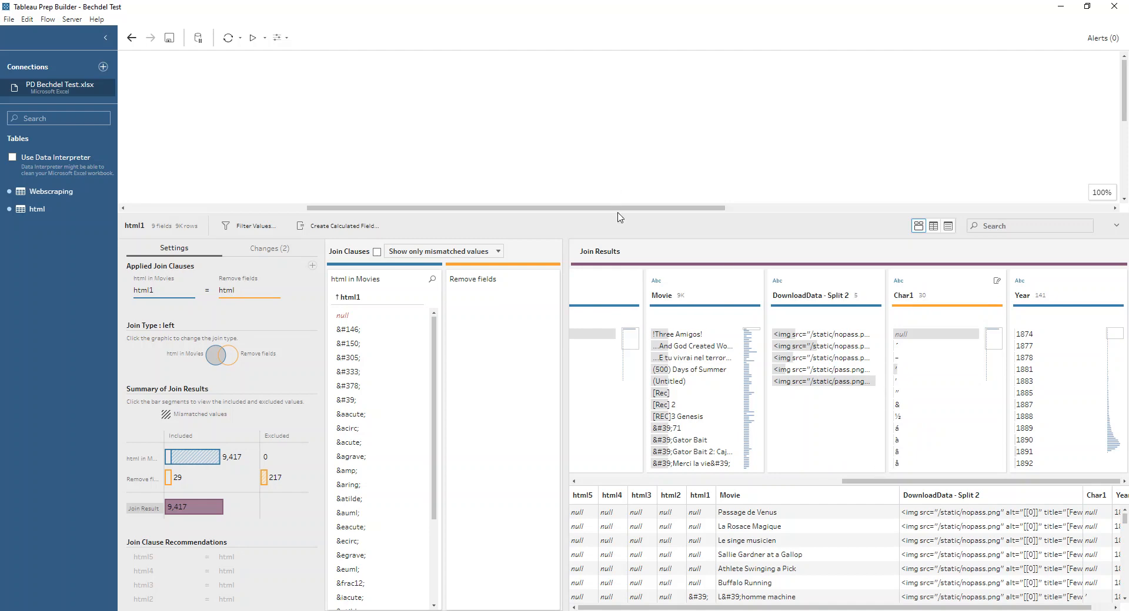
Examine the Movie title step's first Movie calculation, replacing html1 with Char1, and filter the preview to html1 value &#146;.
left_click_drag(618, 215, 607, 379)
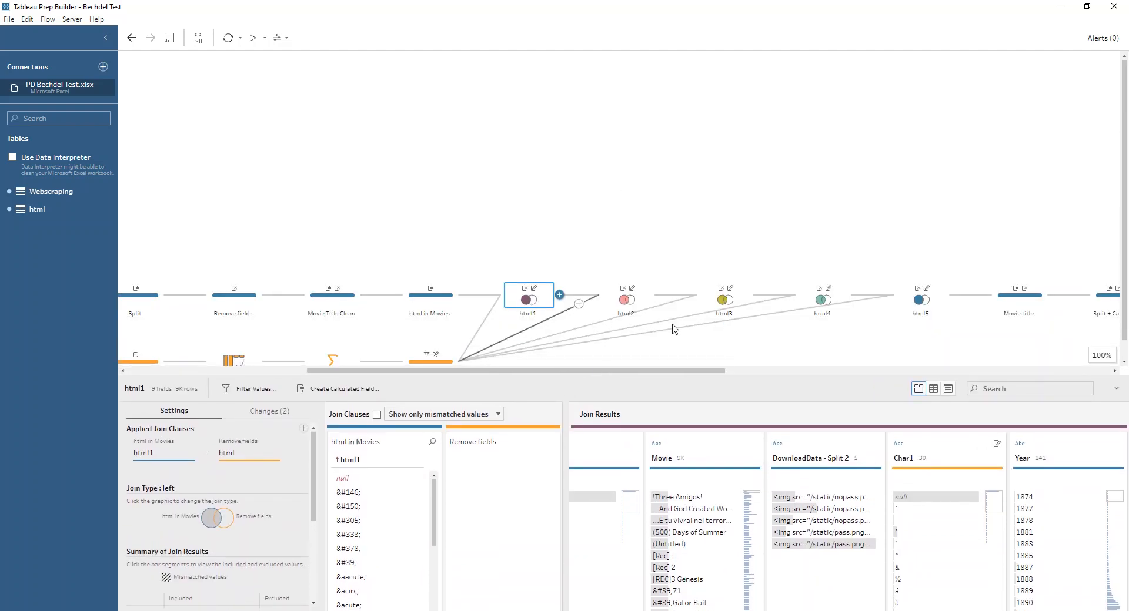
left_click_drag(699, 368, 959, 370)
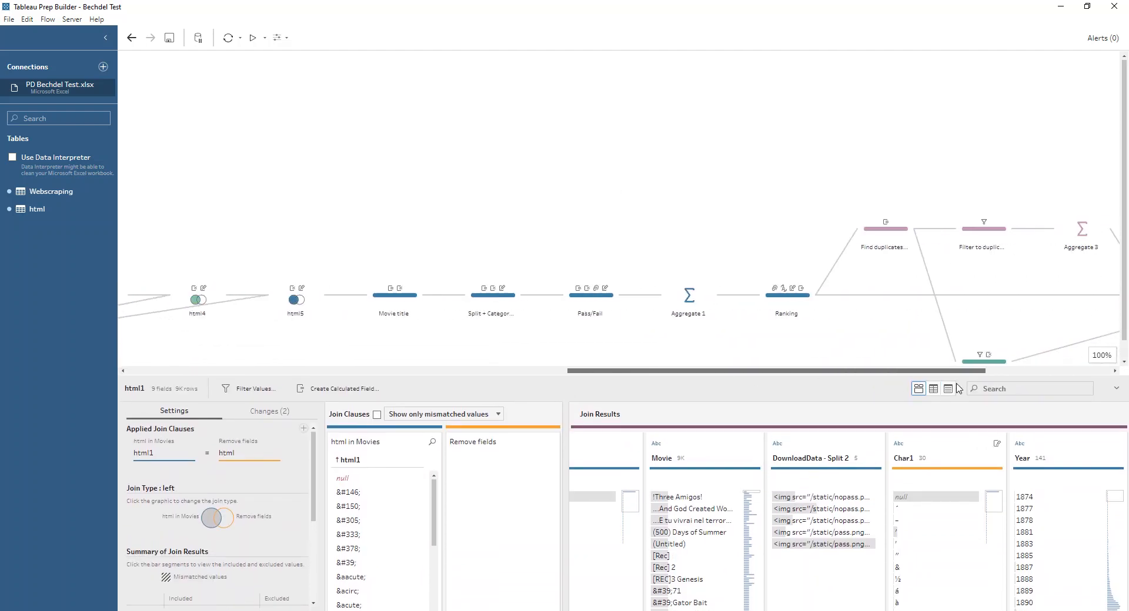
left_click(403, 311)
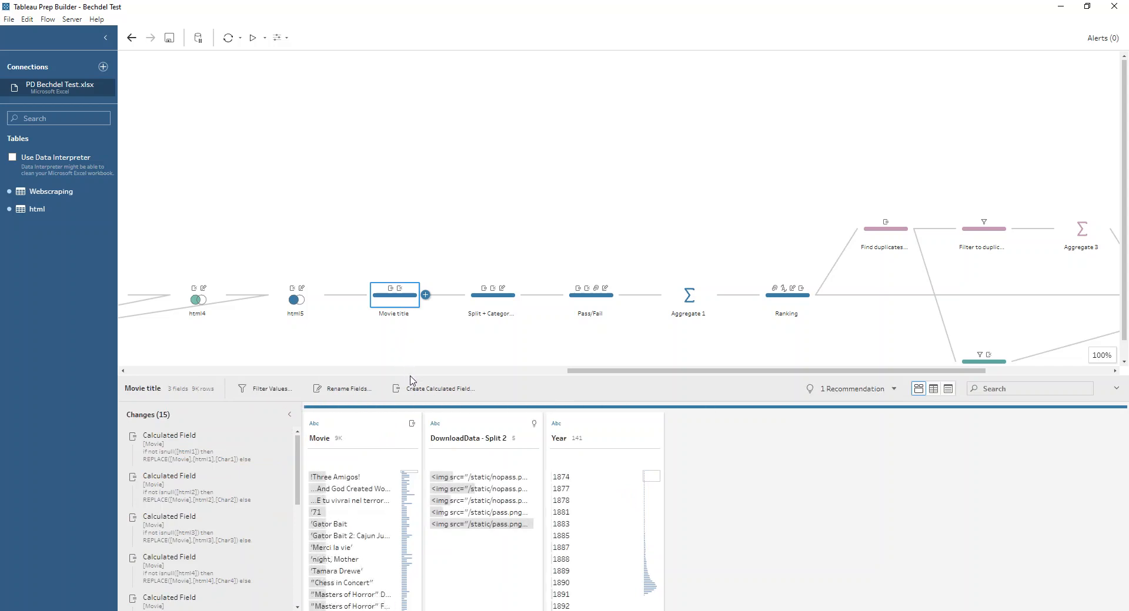
left_click_drag(410, 376, 421, 214)
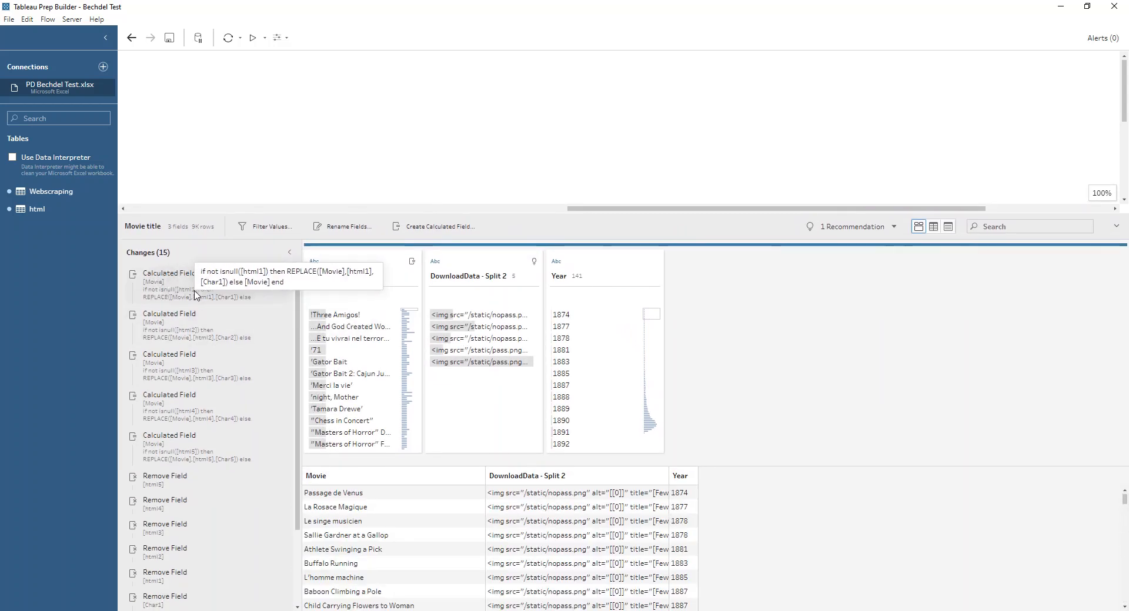
left_click(266, 275)
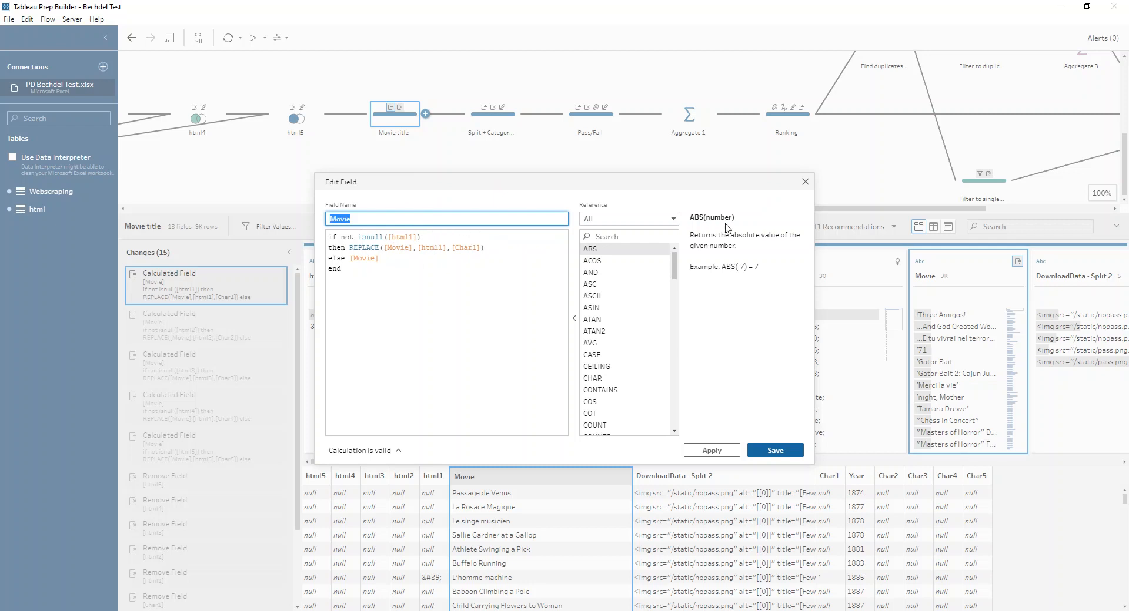
left_click(805, 182)
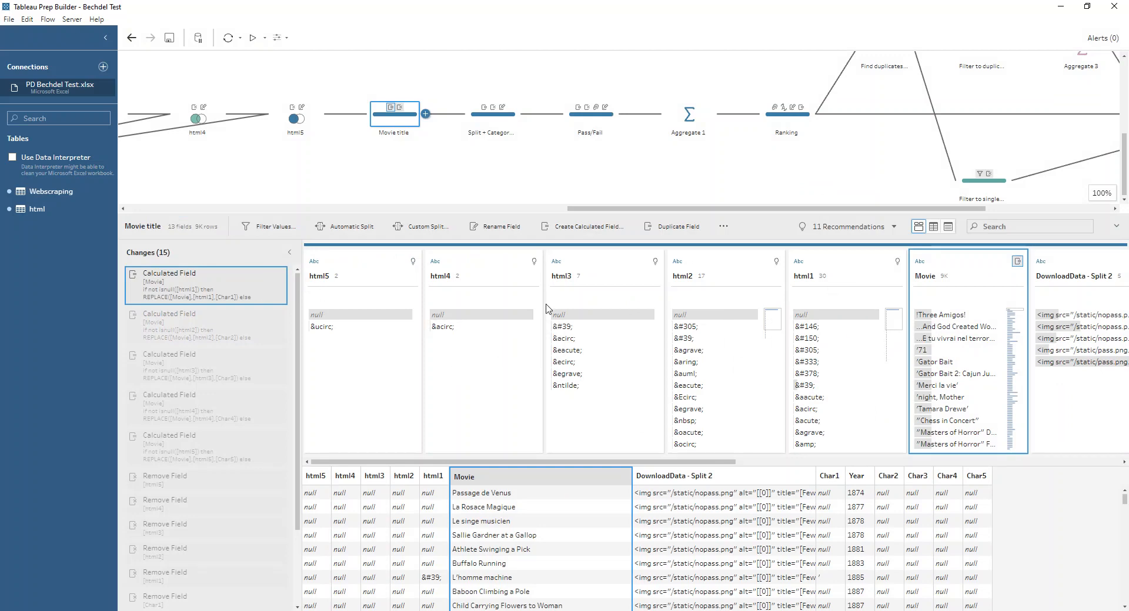
left_click(808, 326)
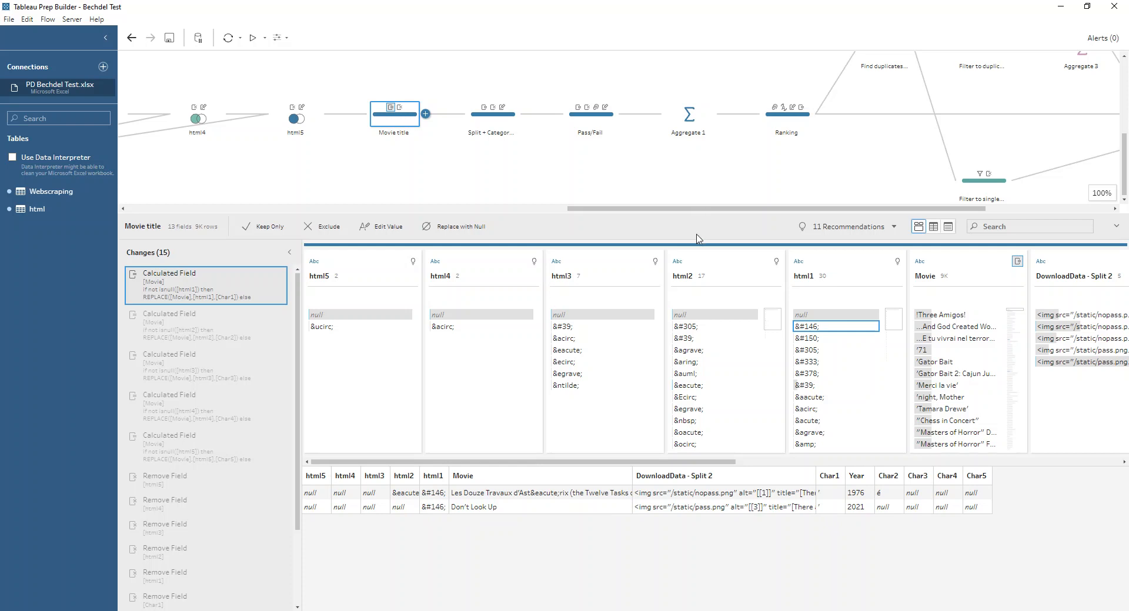
Examine the fifth Movie calculation, which replaces html5 with Char5, closing it without changes.
left_click_drag(687, 216, 659, 294)
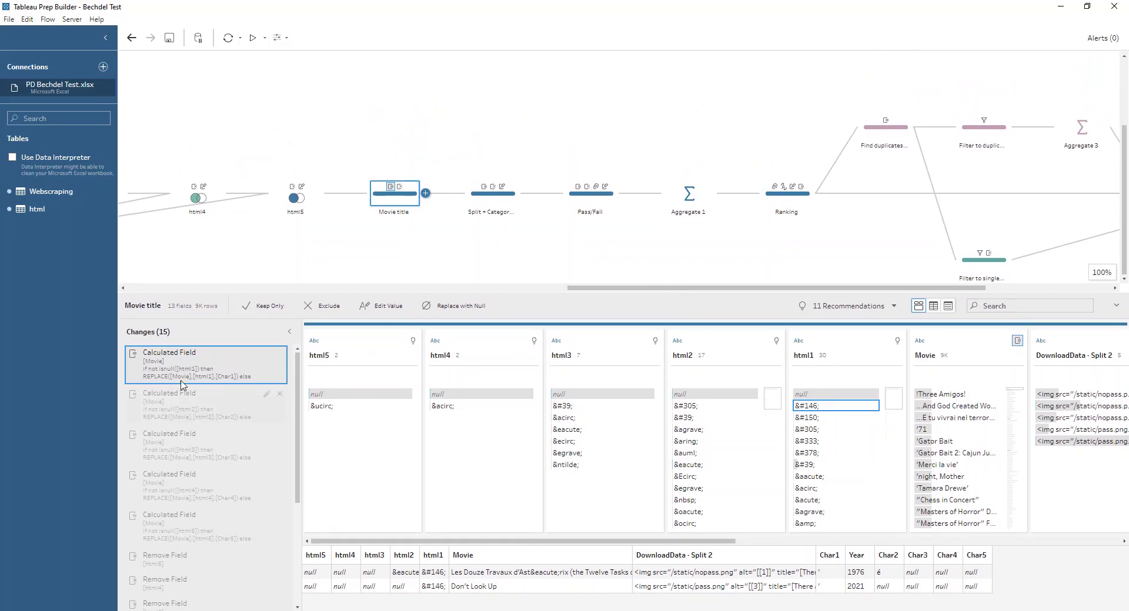
scroll(294, 403, "down", 3)
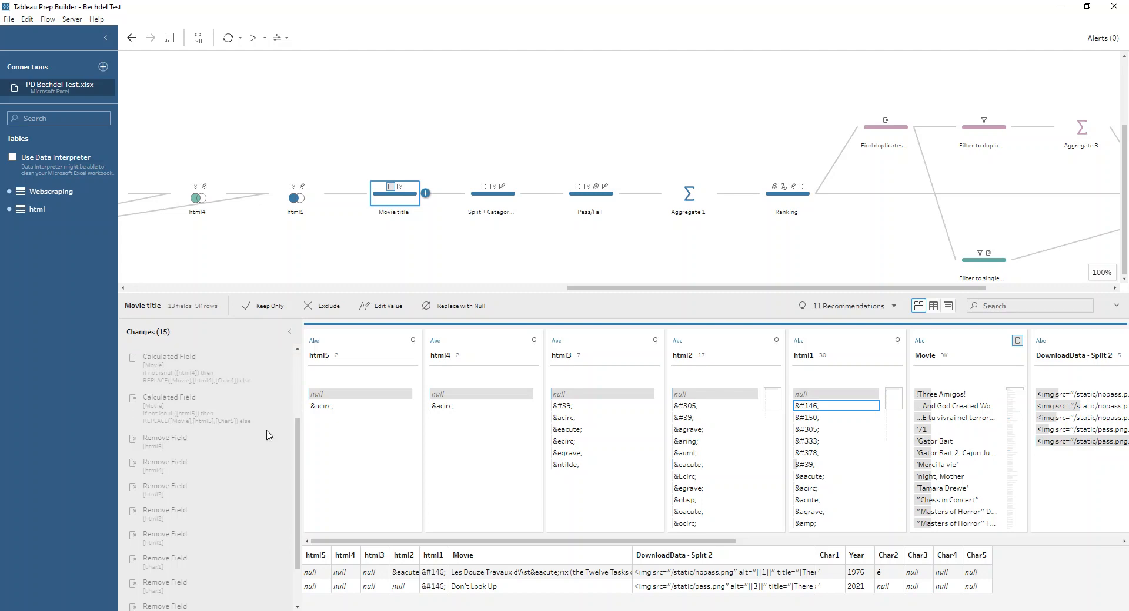
left_click(240, 415)
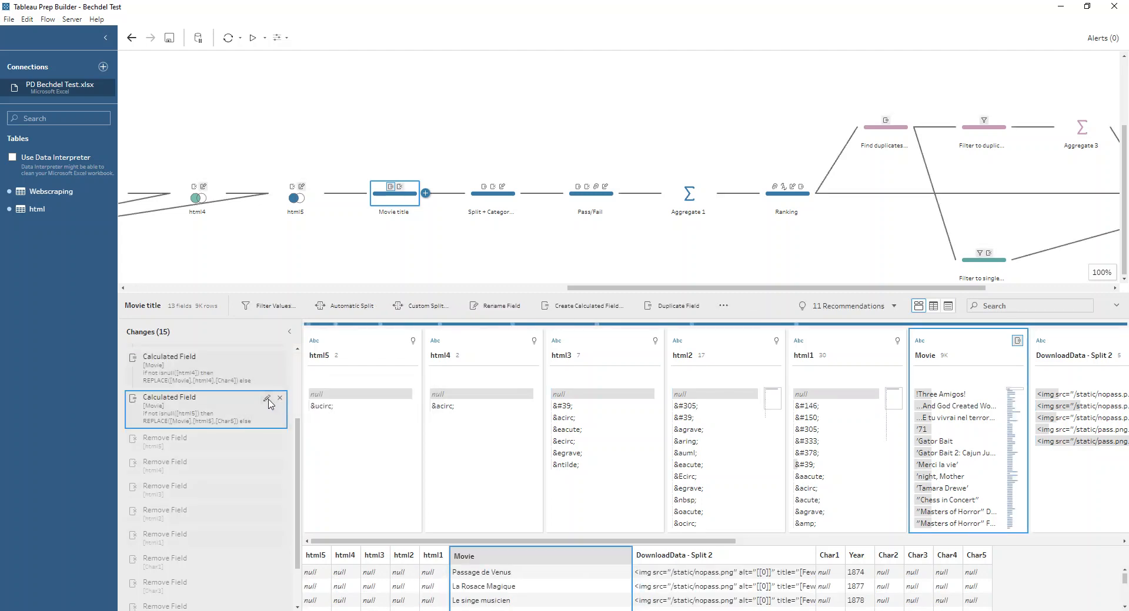
left_click(274, 397)
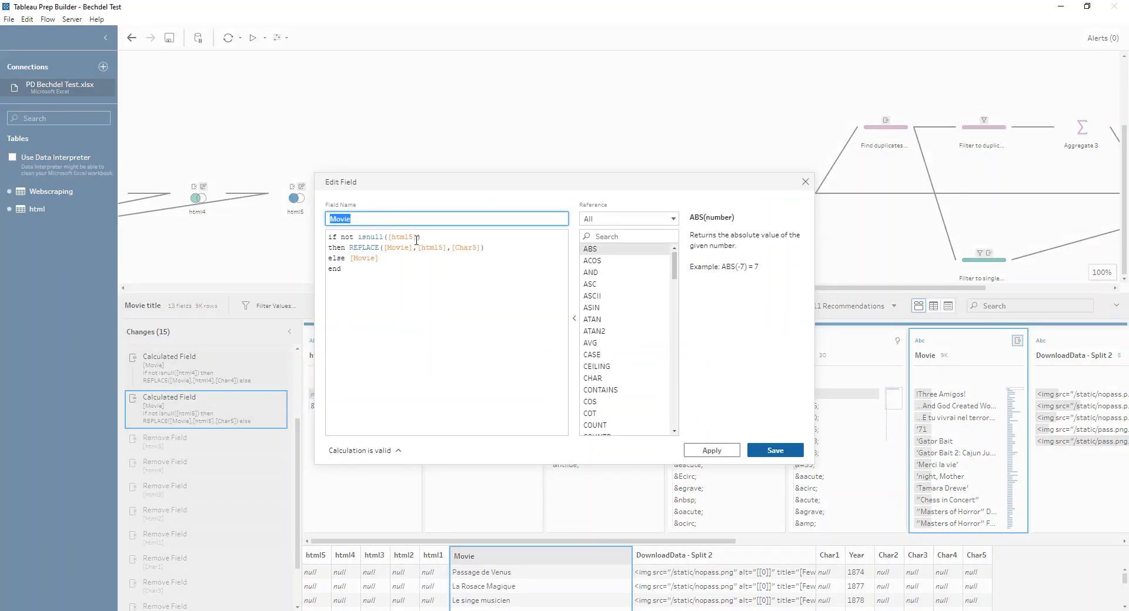
left_click(805, 181)
Review the Movie title step's field removals through the final Char2 removal, and select the DownloadData - Split 2 field.
scroll(290, 531, "down", 2)
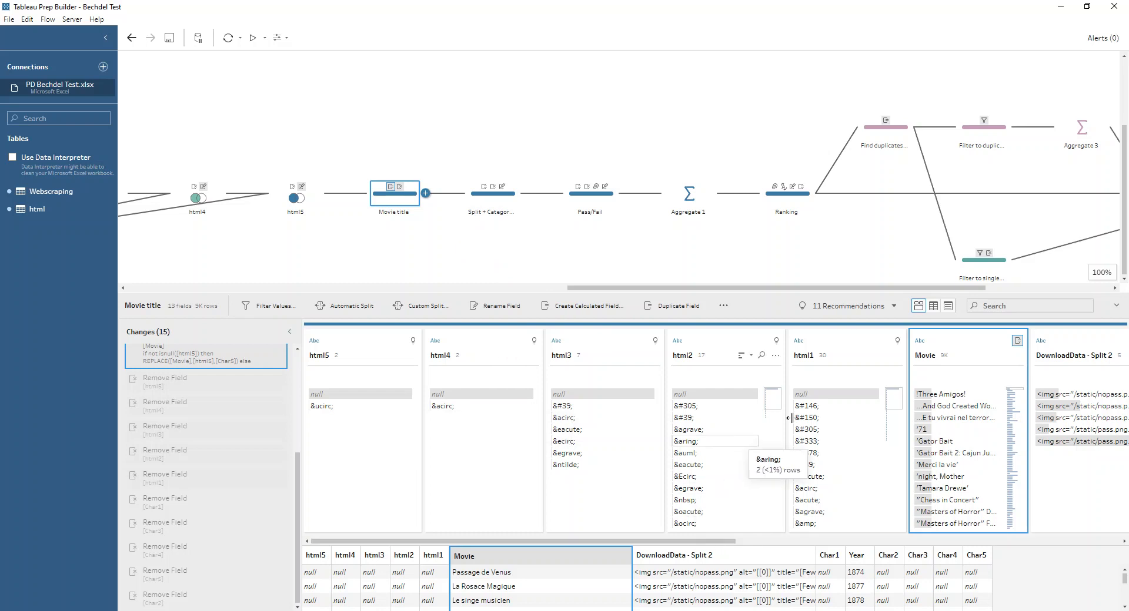
left_click(212, 601)
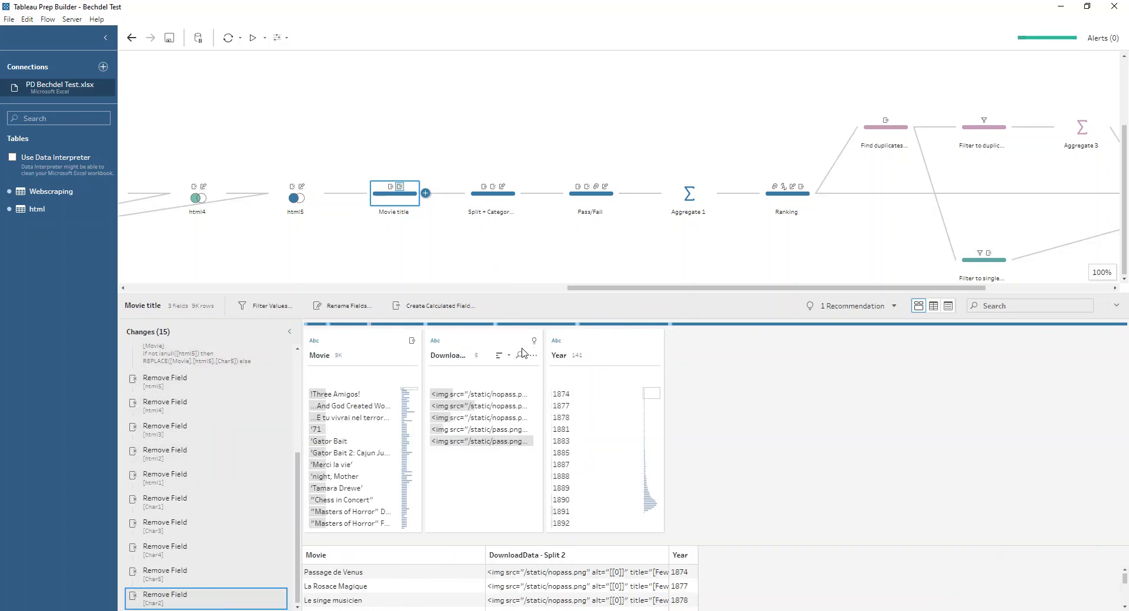
left_click(466, 353)
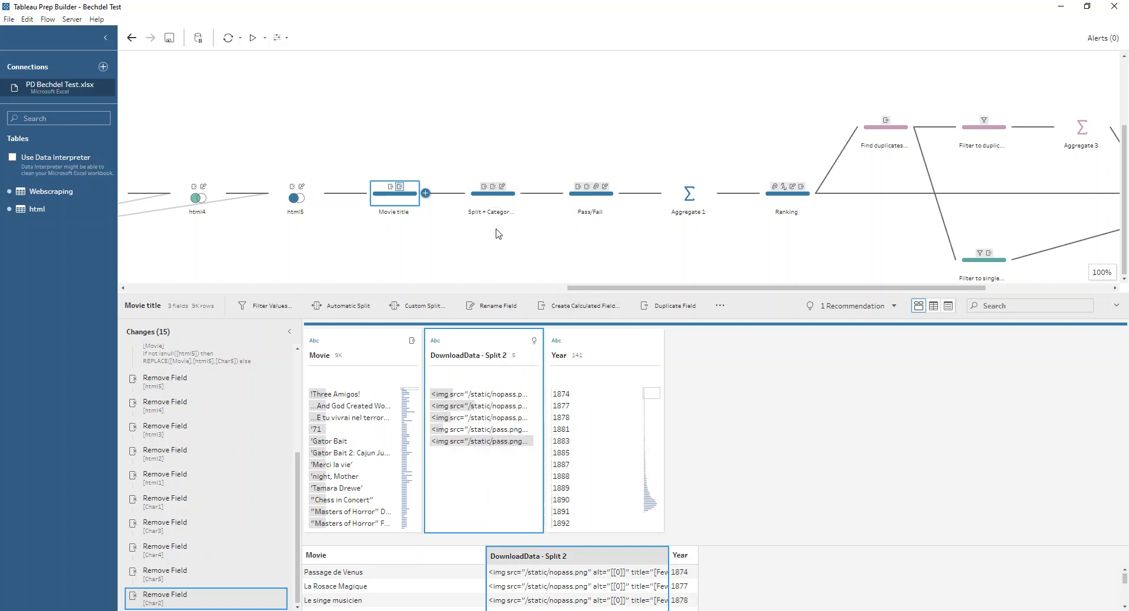
Open the Split + Categorisation step and examine its first three calculations splitting DownloadData - Split 2 on the [ character.
left_click(490, 197)
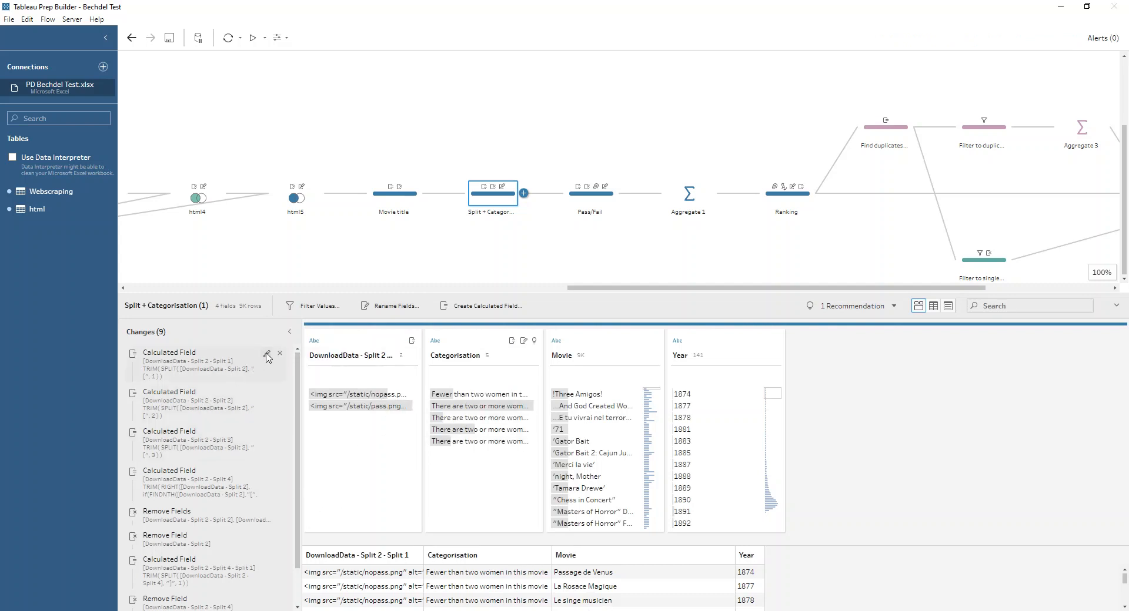
left_click(267, 354)
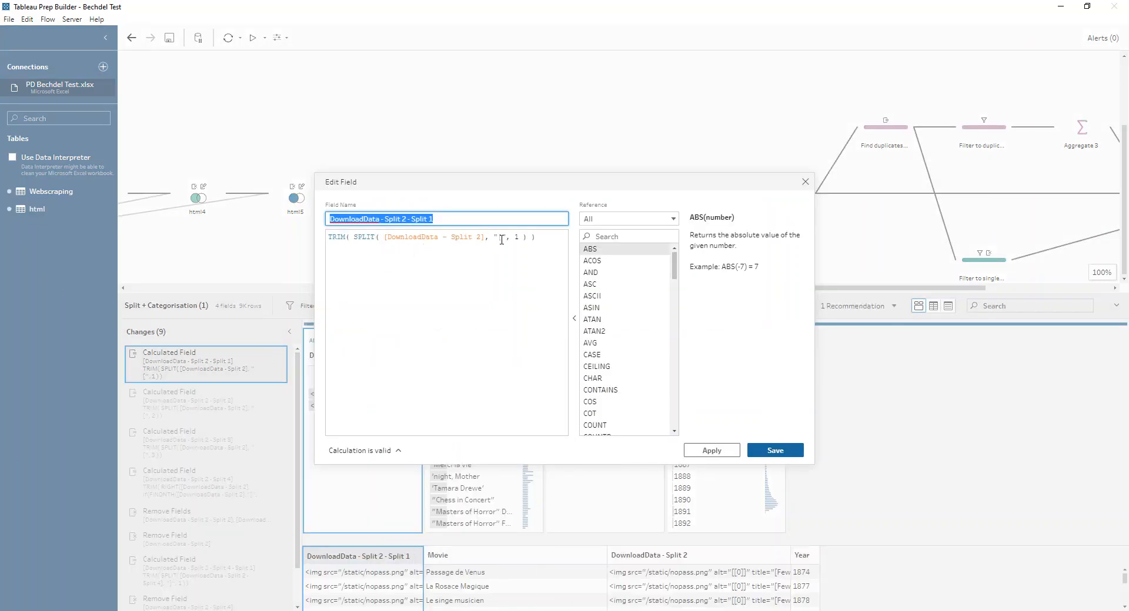
left_click(805, 181)
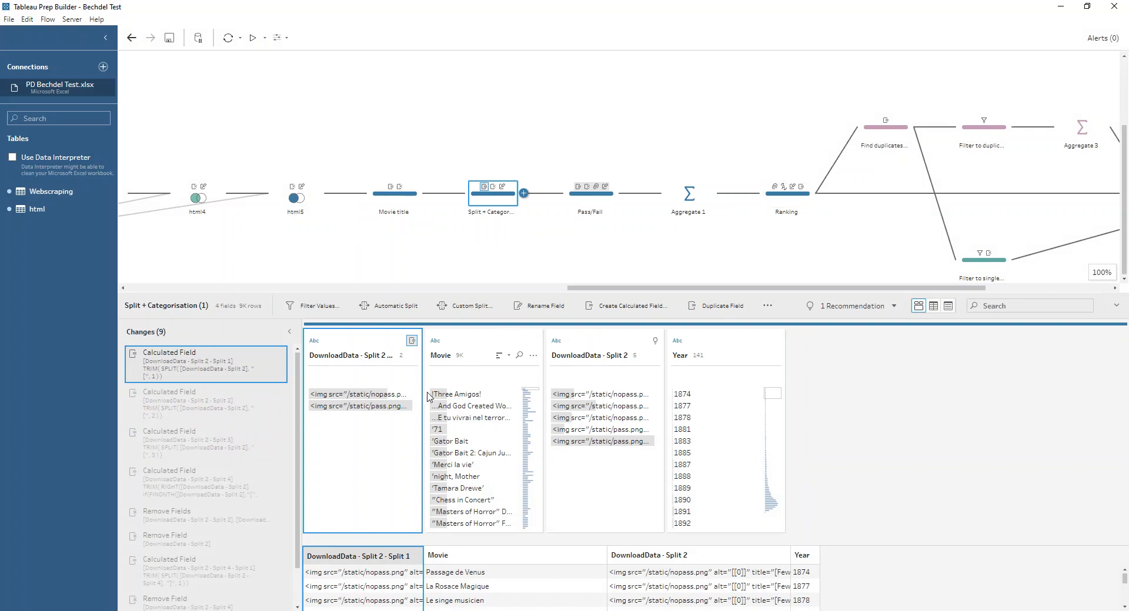
left_click(226, 406)
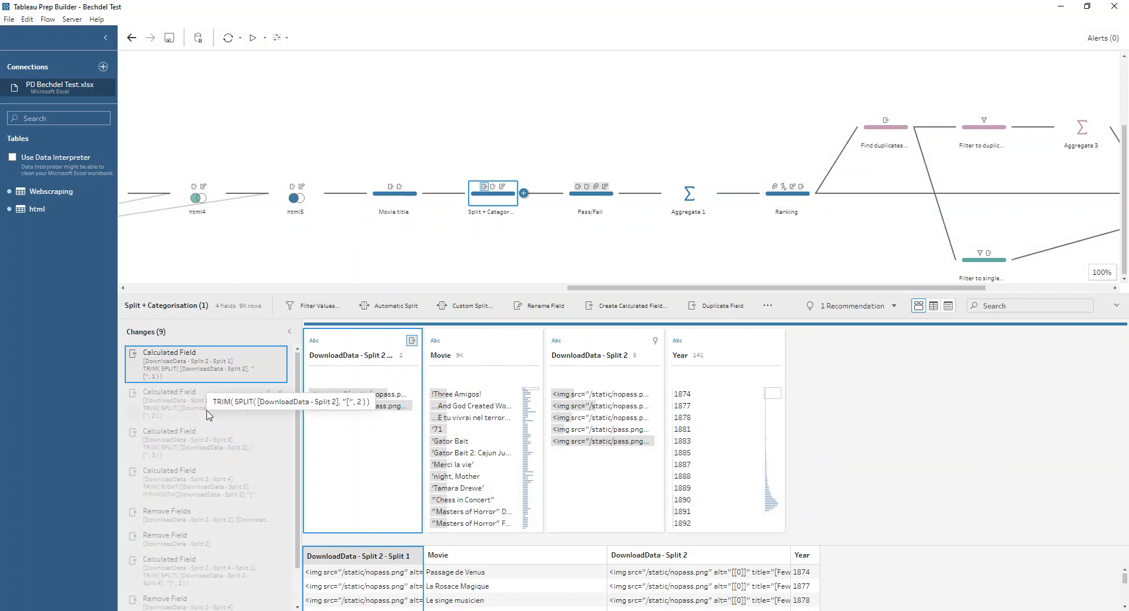
left_click(216, 451)
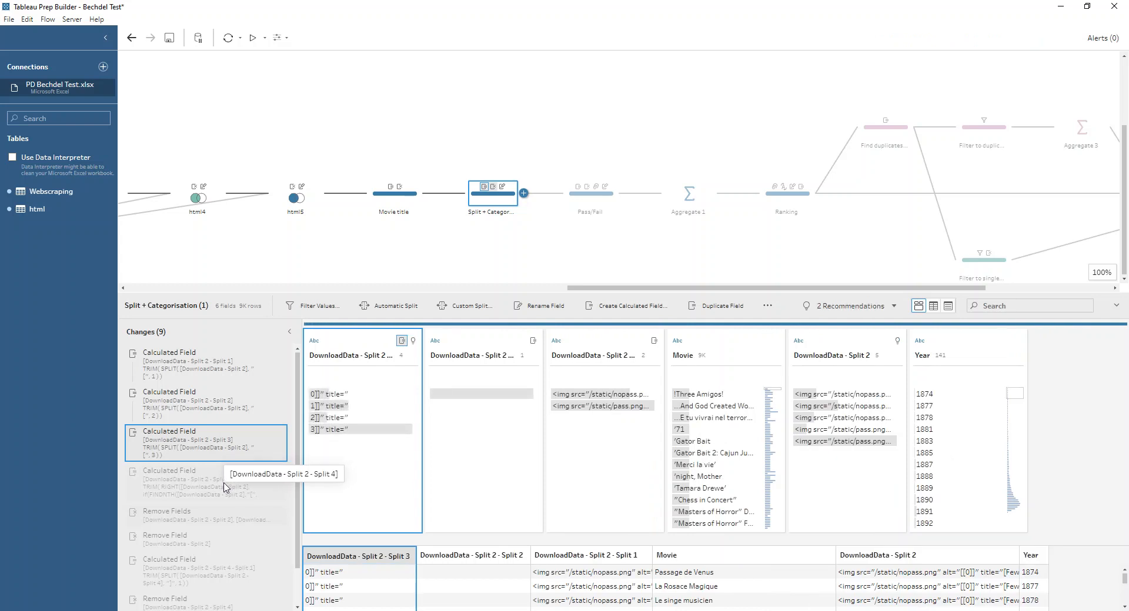
Examine the second, third and fourth calculations of the Split + Categorisation step, ending on DownloadData - Split 2 - Split 4.
left_click(204, 413)
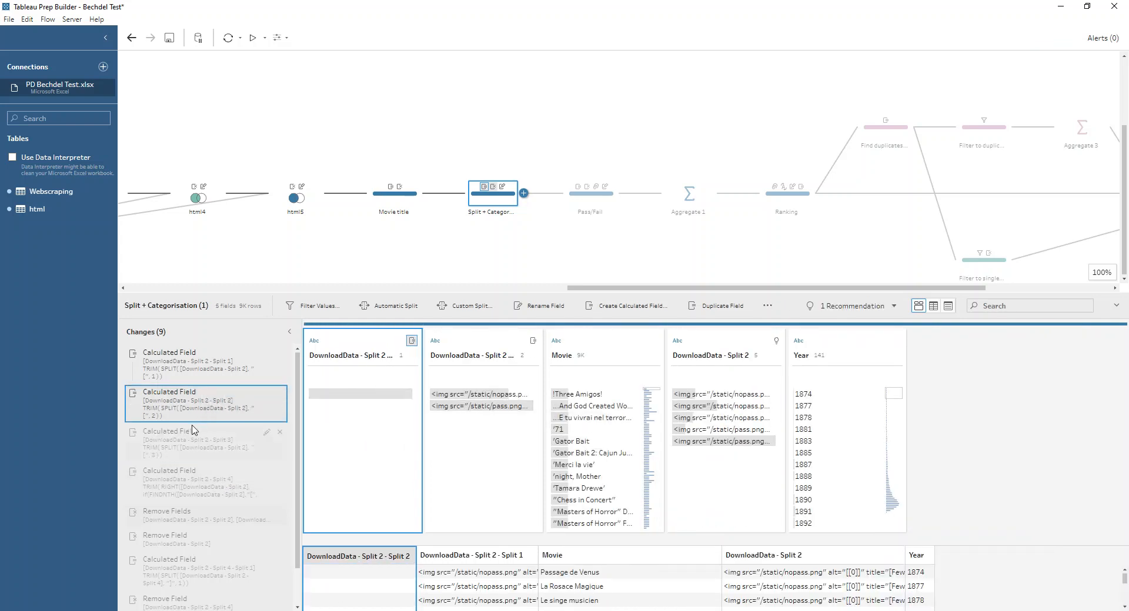
left_click(196, 445)
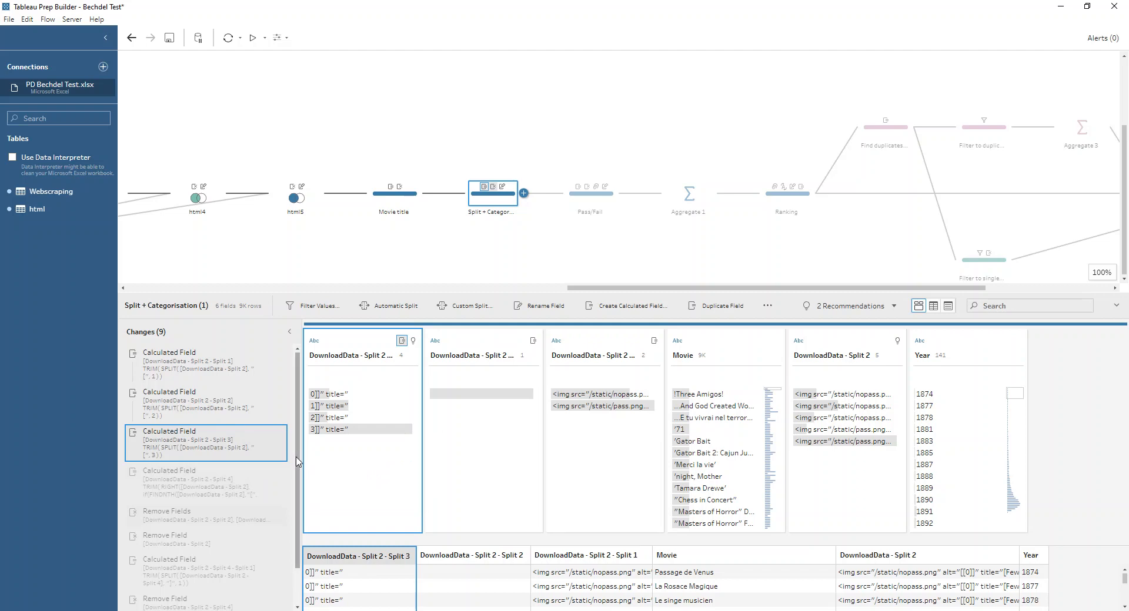
left_click(231, 489)
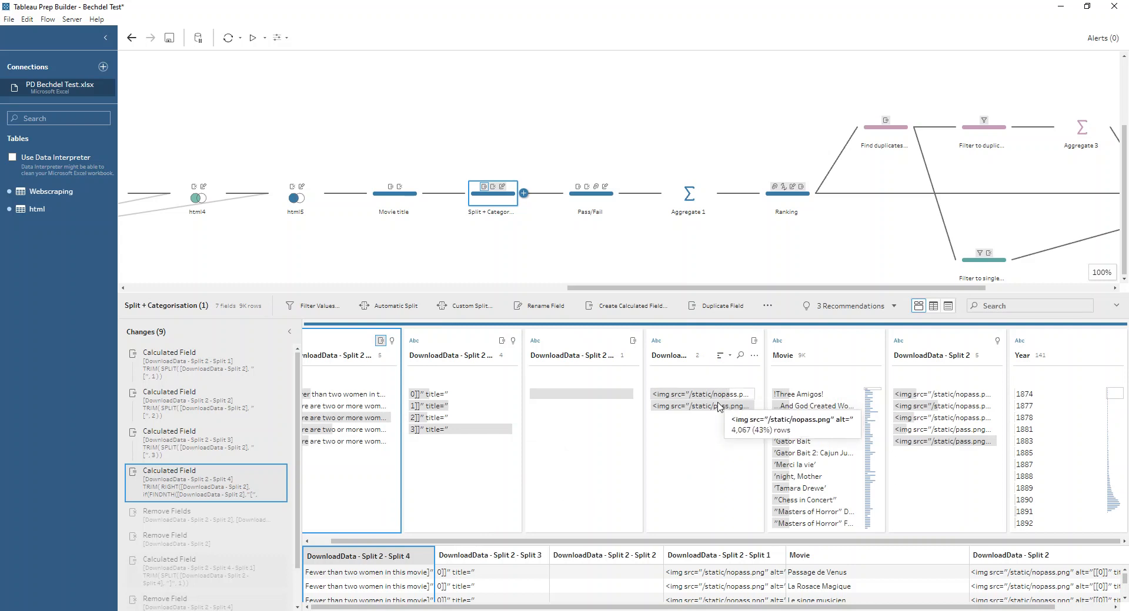
Check the split options available for the DownloadData - Split 2 - Split 1 field without applying any.
mouse_move(720, 410)
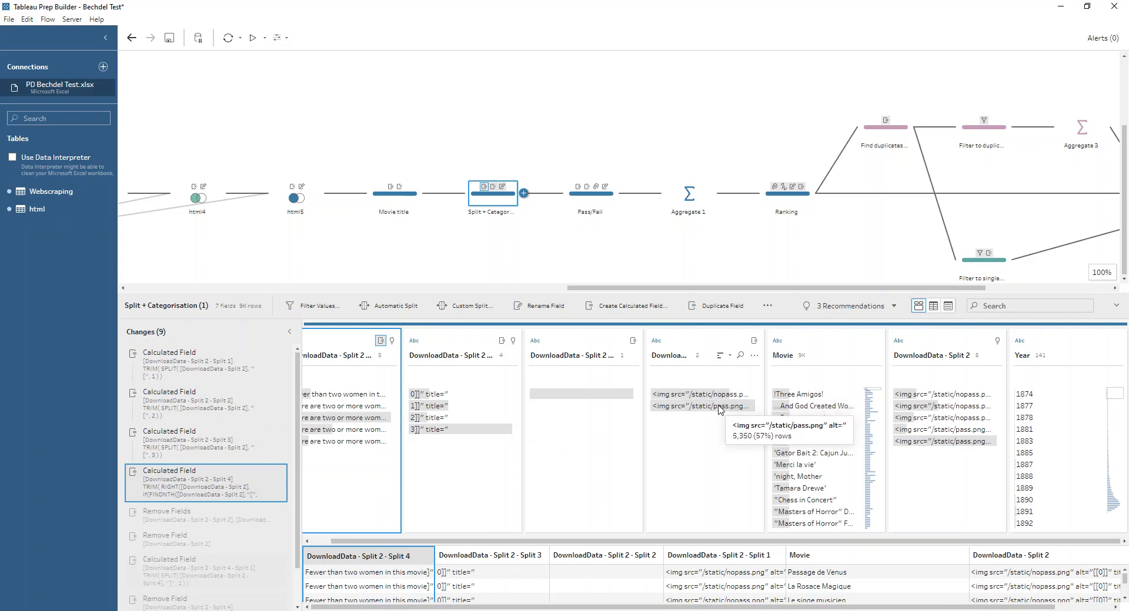
left_click(754, 355)
mouse_move(764, 396)
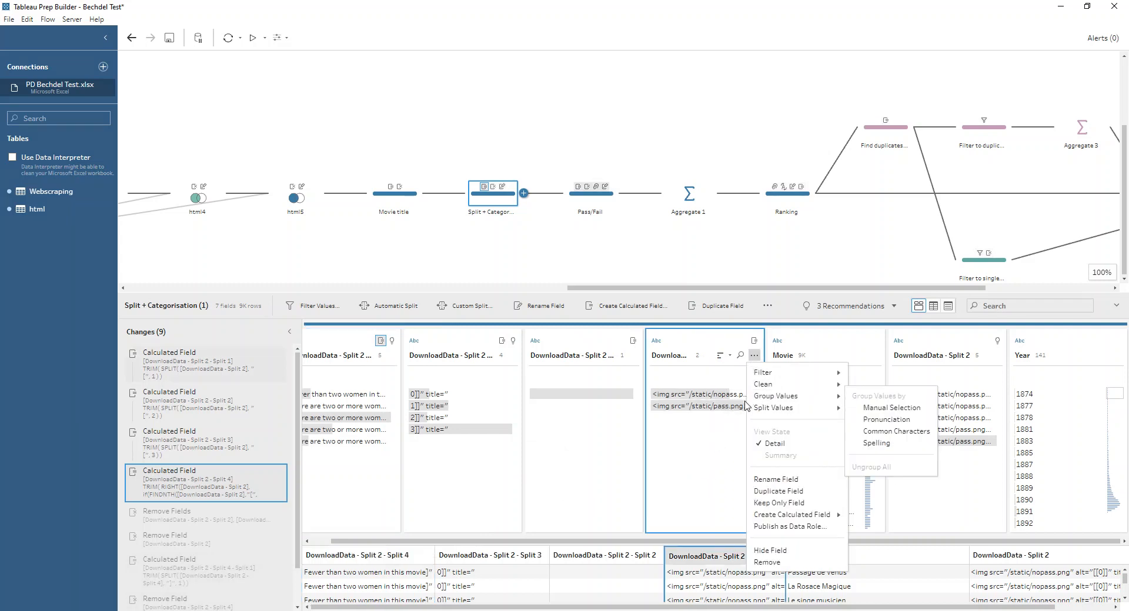
mouse_move(835, 408)
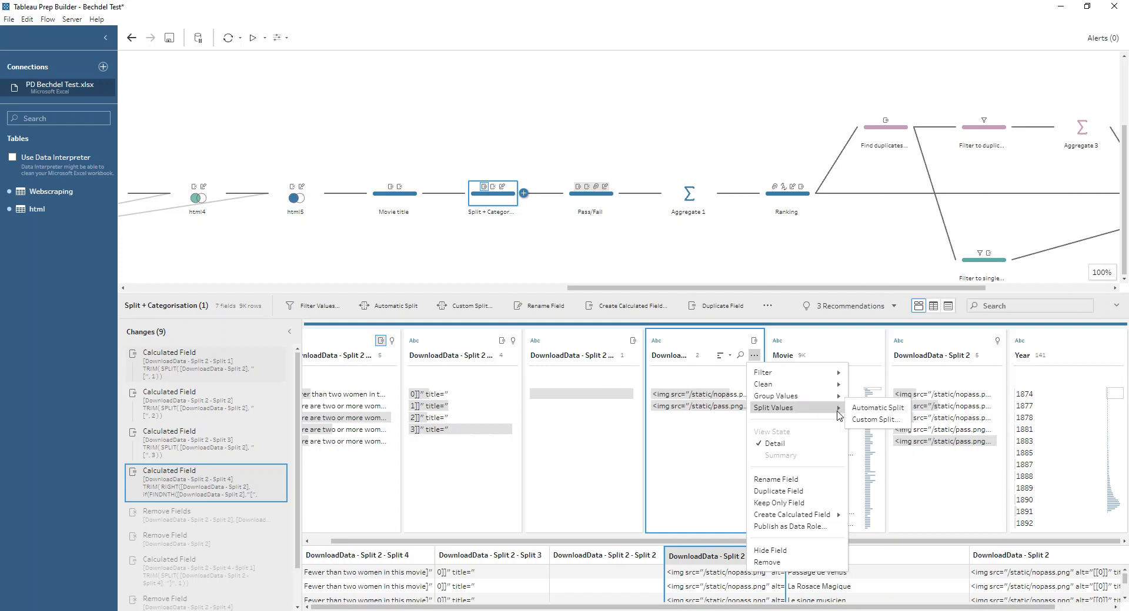
left_click(729, 423)
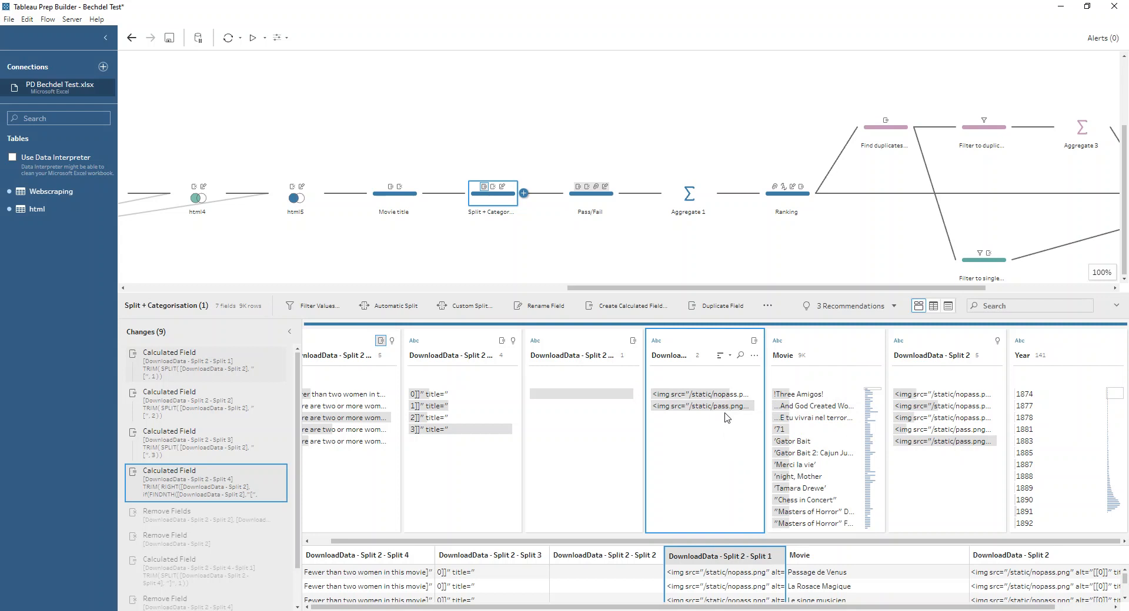
Review the Split + Categorisation step's changes through the final rename of DownloadData - Split 2 - Split 4 - Split 1 to Categorisation.
scroll(478, 538, "left", 2)
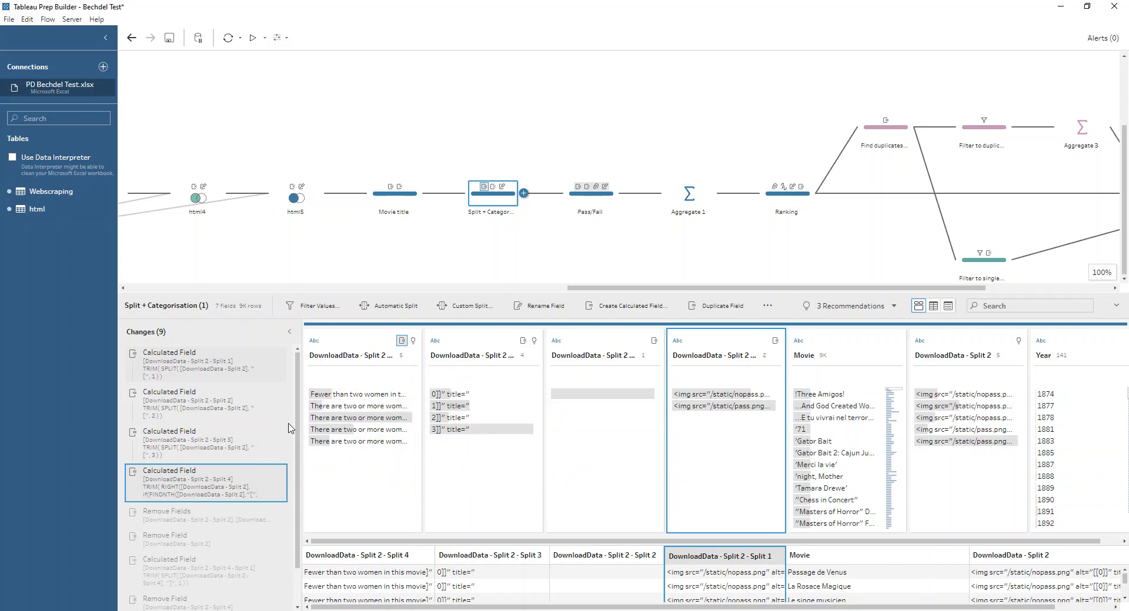
left_click_drag(297, 427, 297, 464)
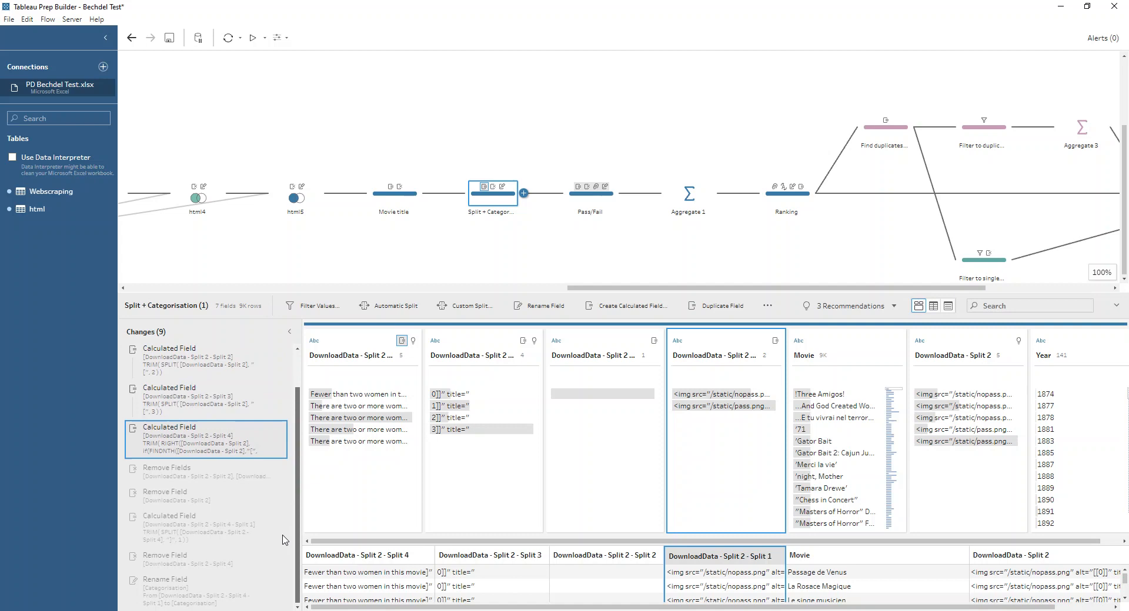
left_click(180, 594)
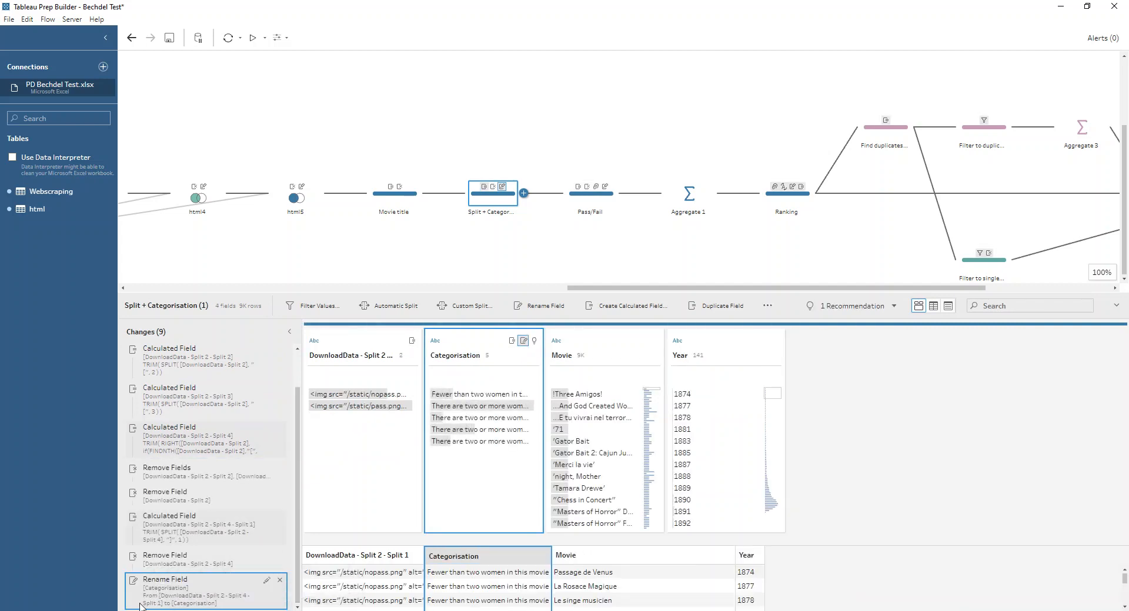
Open the Pass/Fail step, highlight the rows related to Fail, and inspect the records for the movie Anna Karenina.
left_click(591, 195)
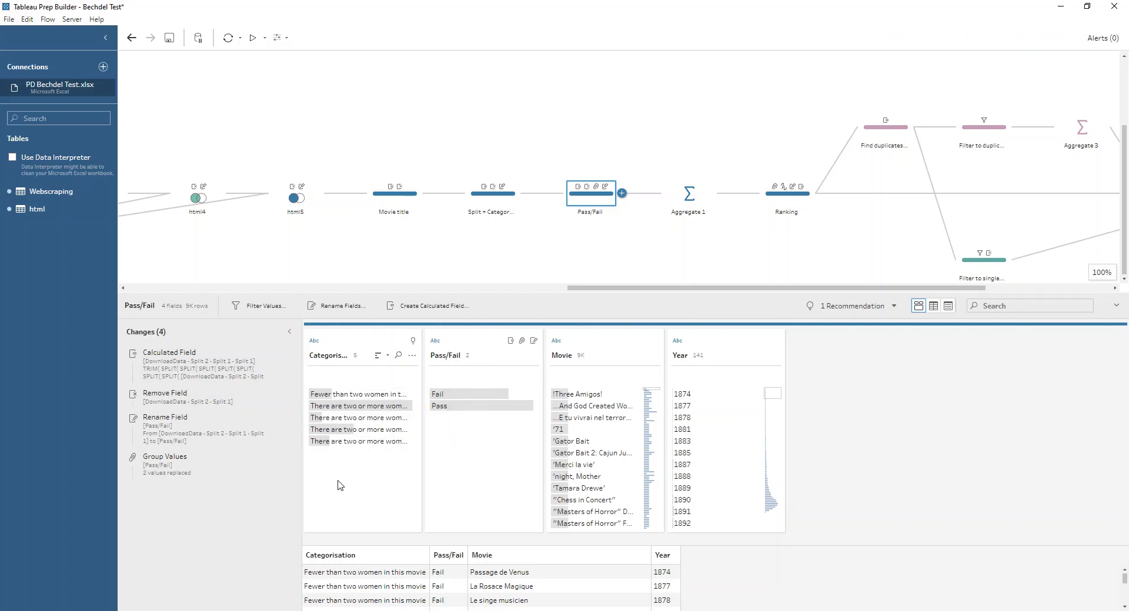
left_click(453, 394)
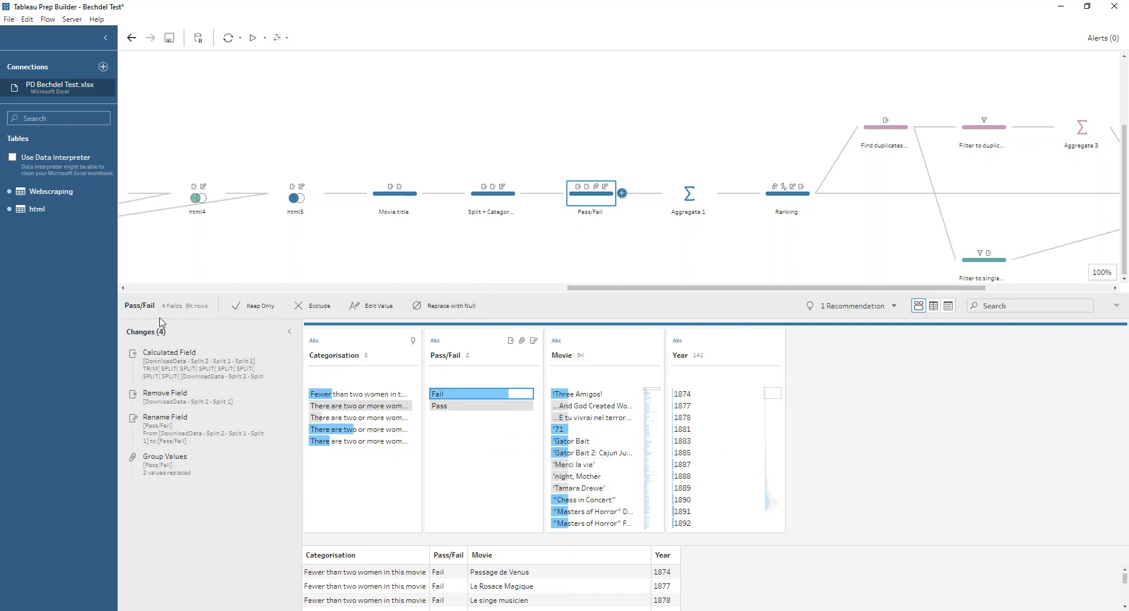
left_click(651, 394)
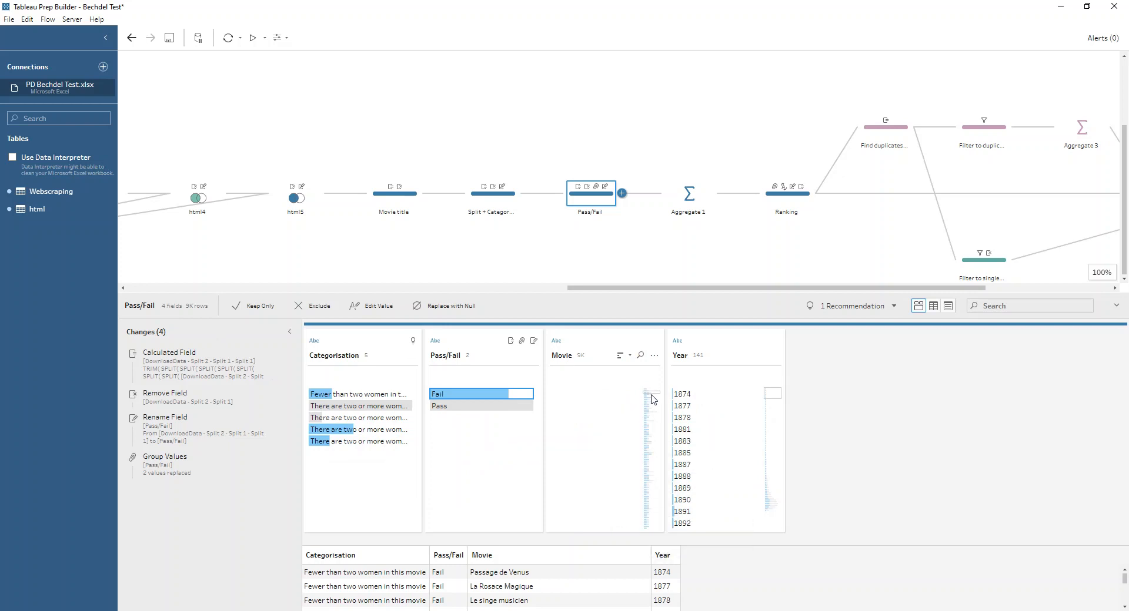
left_click(649, 398)
left_click(609, 504)
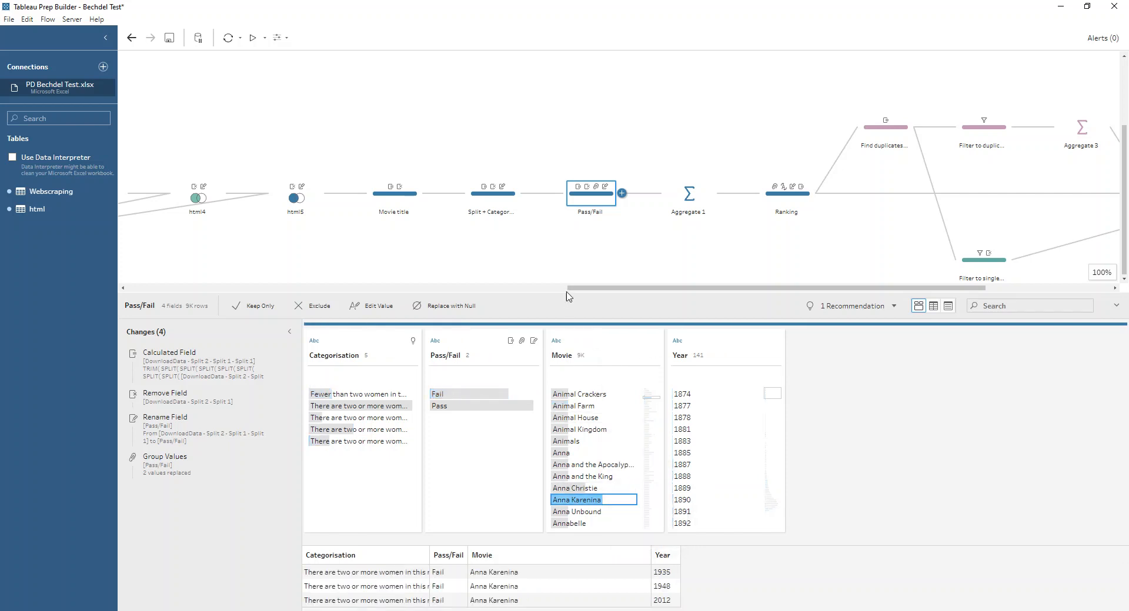
Enlarge the data preview, search the Movie values for "moa", and inspect the records for Moana.
left_click_drag(568, 295, 568, 202)
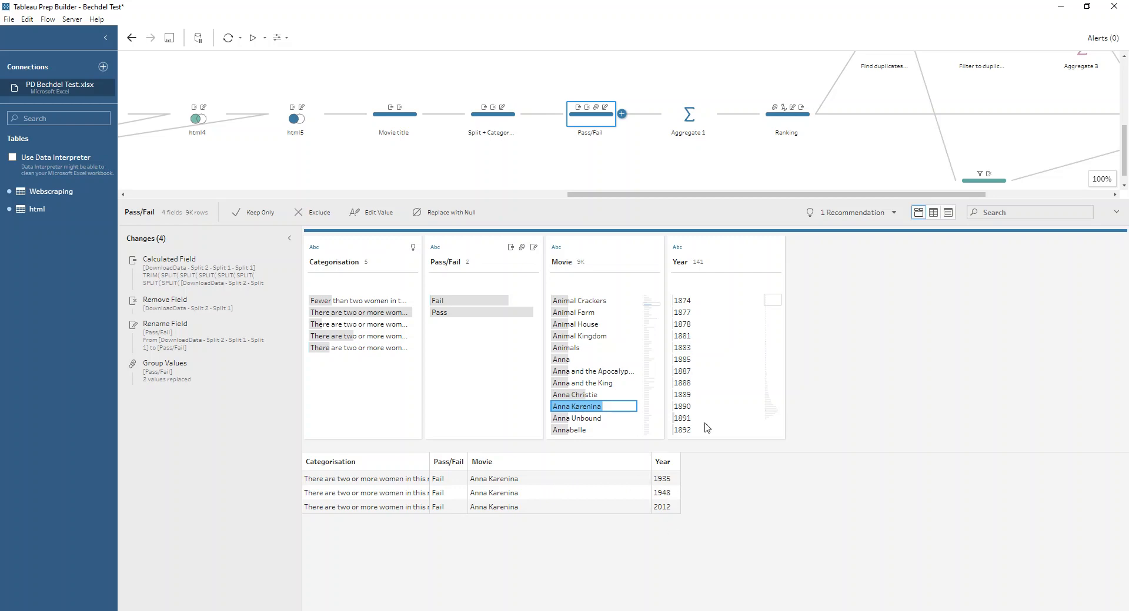
left_click(640, 261)
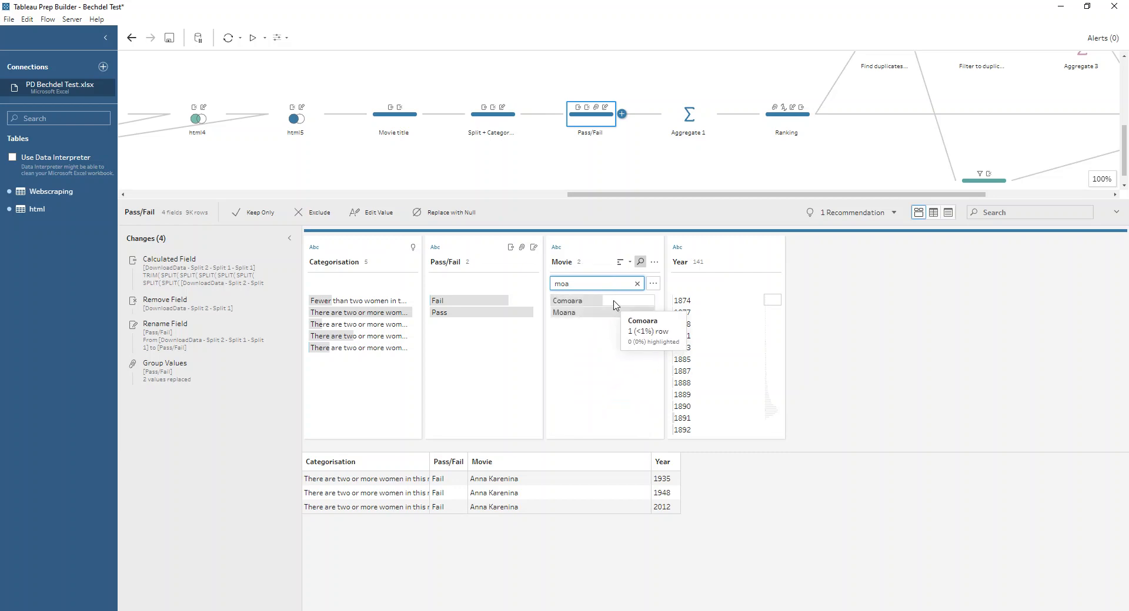
left_click(594, 312)
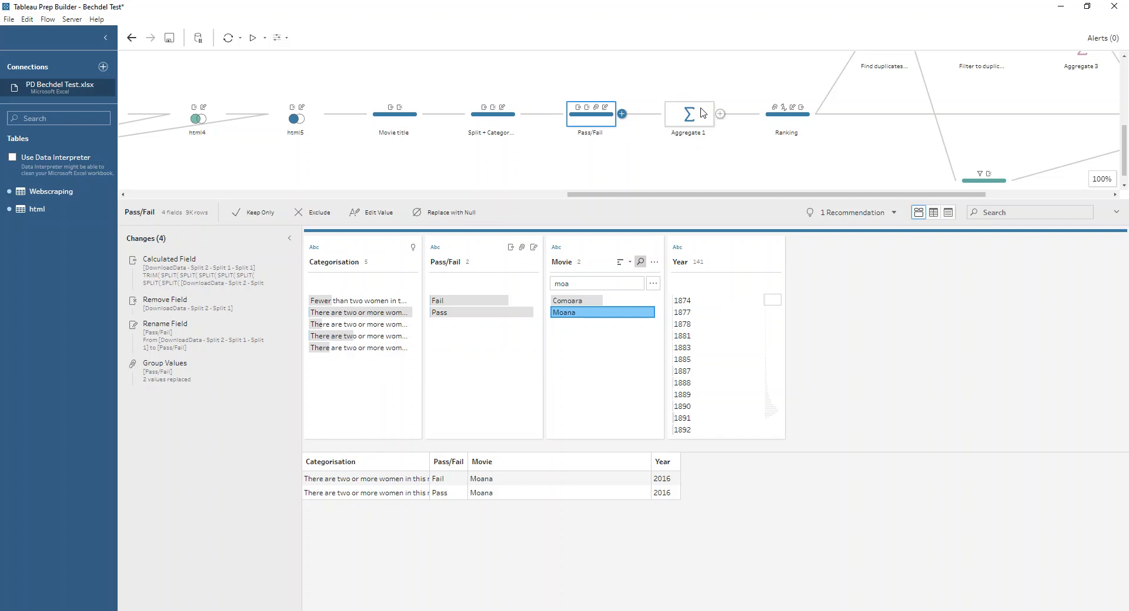
Examine the grouped fields in Aggregate 1 and compare its row count with the Pass/Fail step.
left_click(683, 117)
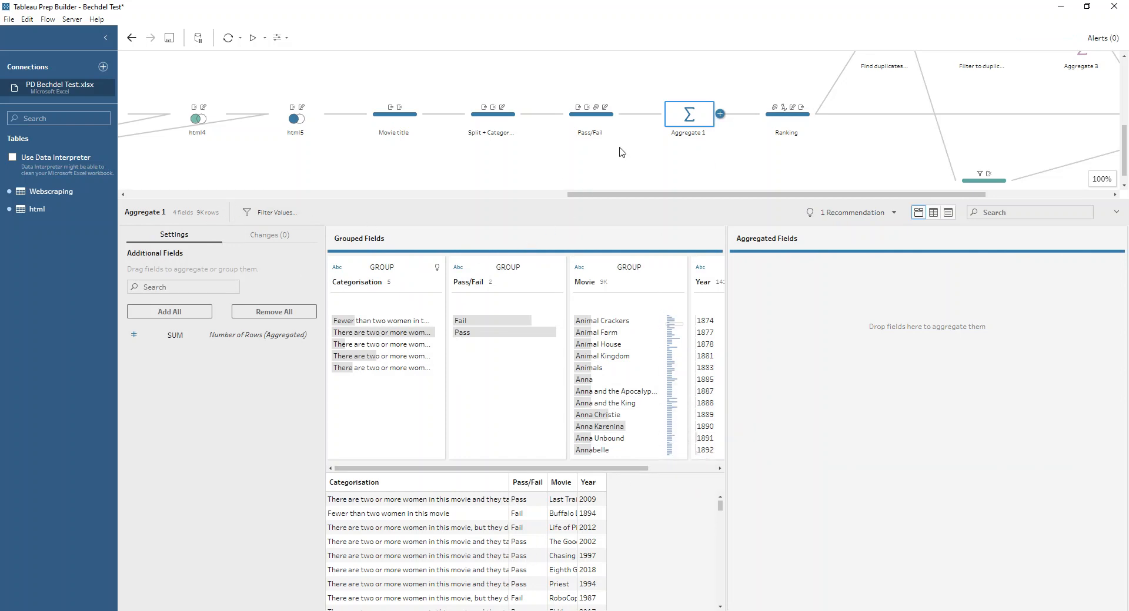
left_click(600, 121)
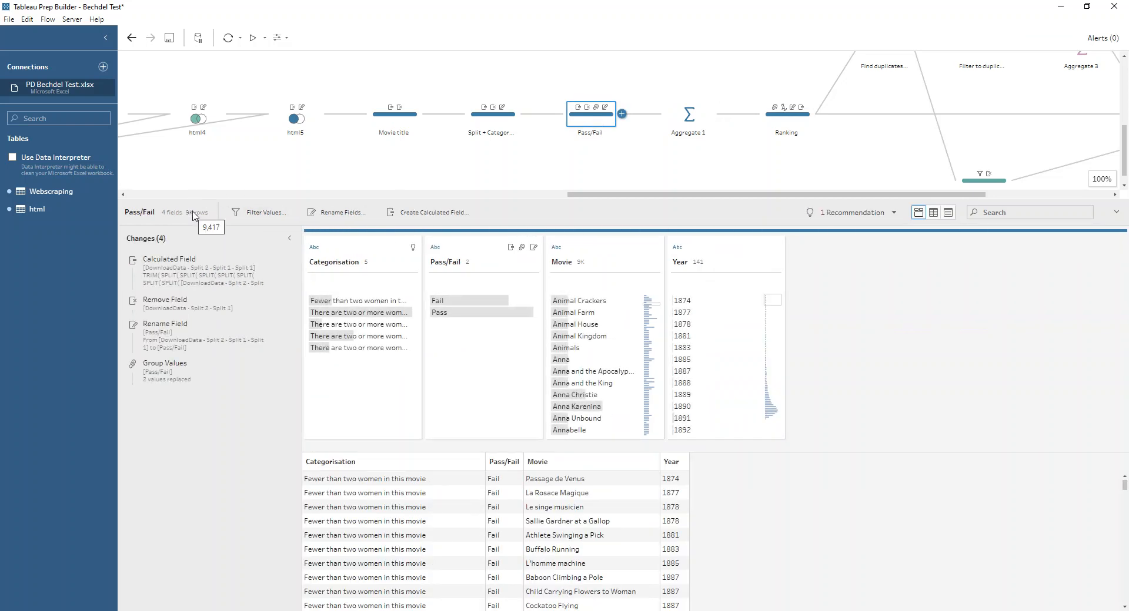
Open the Ranking step and examine its duplicated Categorisation field and the grouping of its values into rankings.
left_click(768, 123)
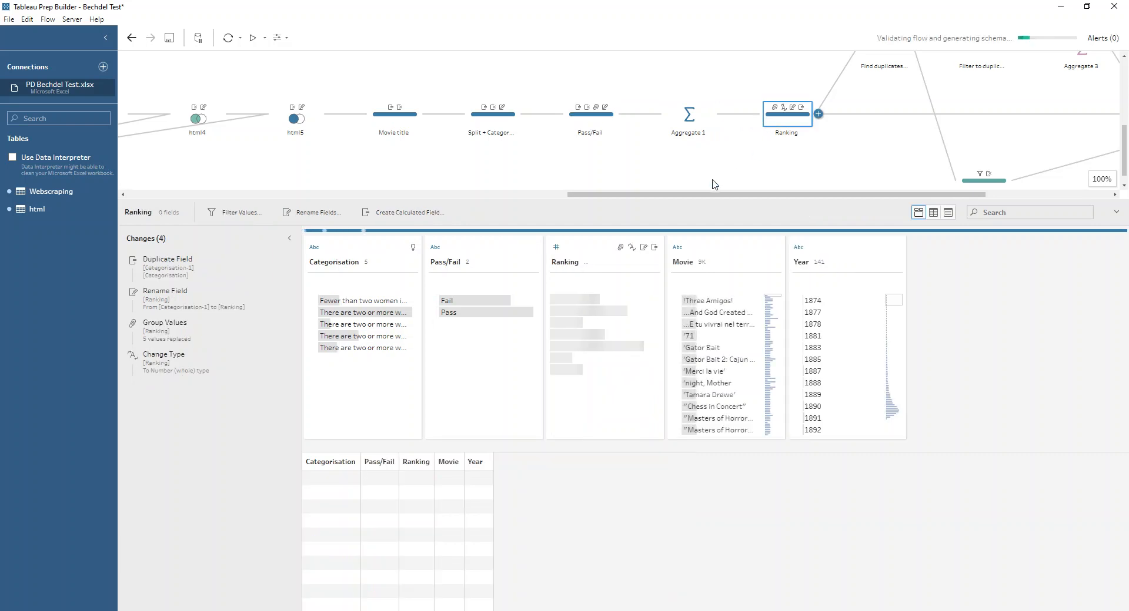
left_click_drag(686, 195, 812, 194)
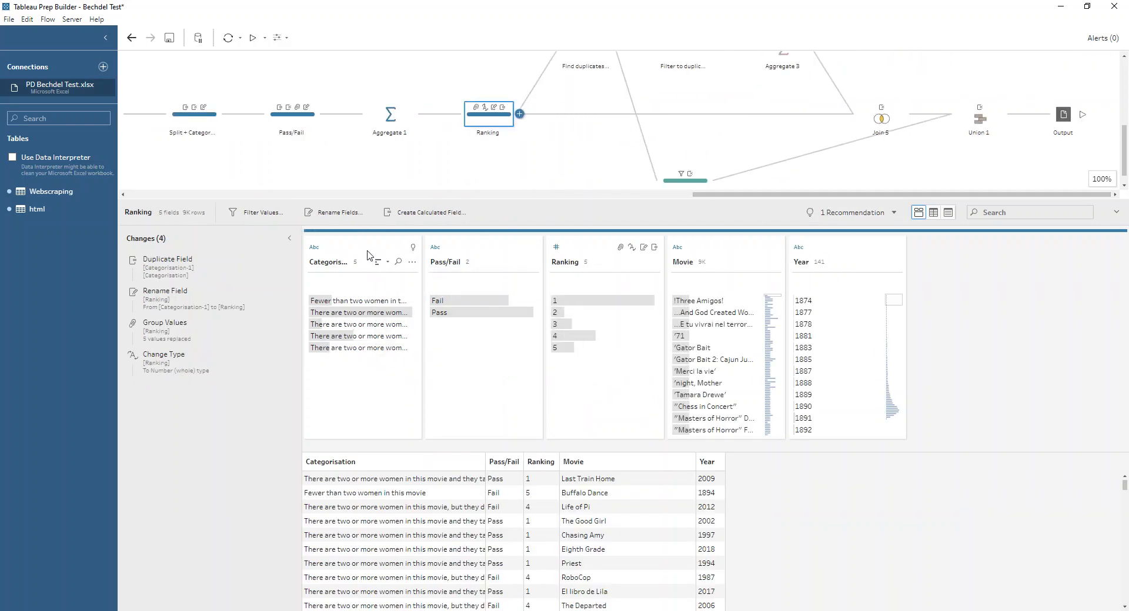
left_click(223, 269)
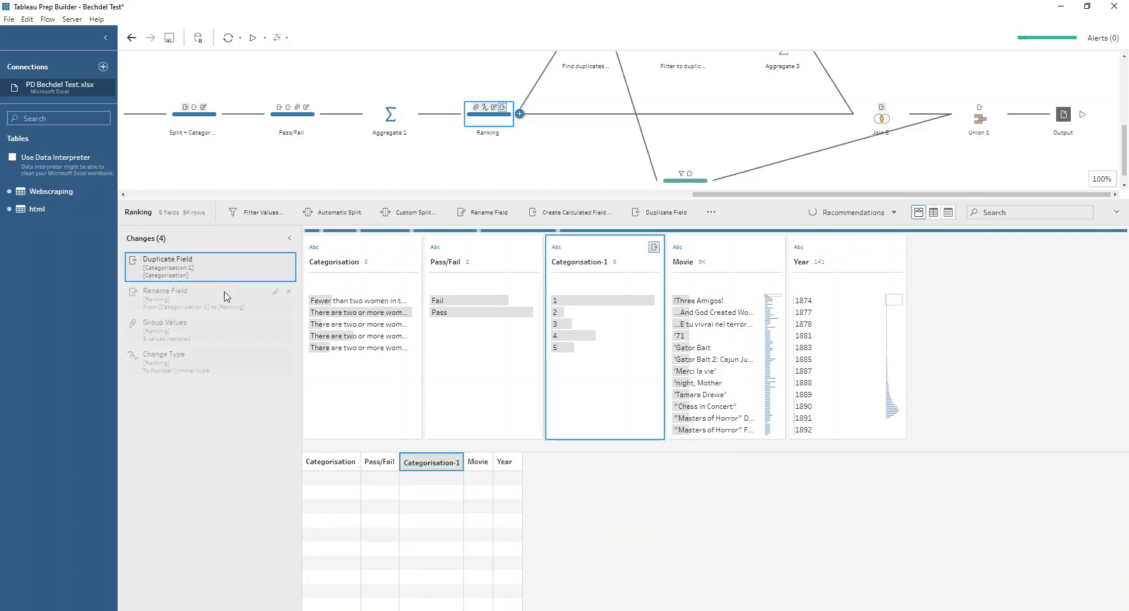
left_click(588, 300)
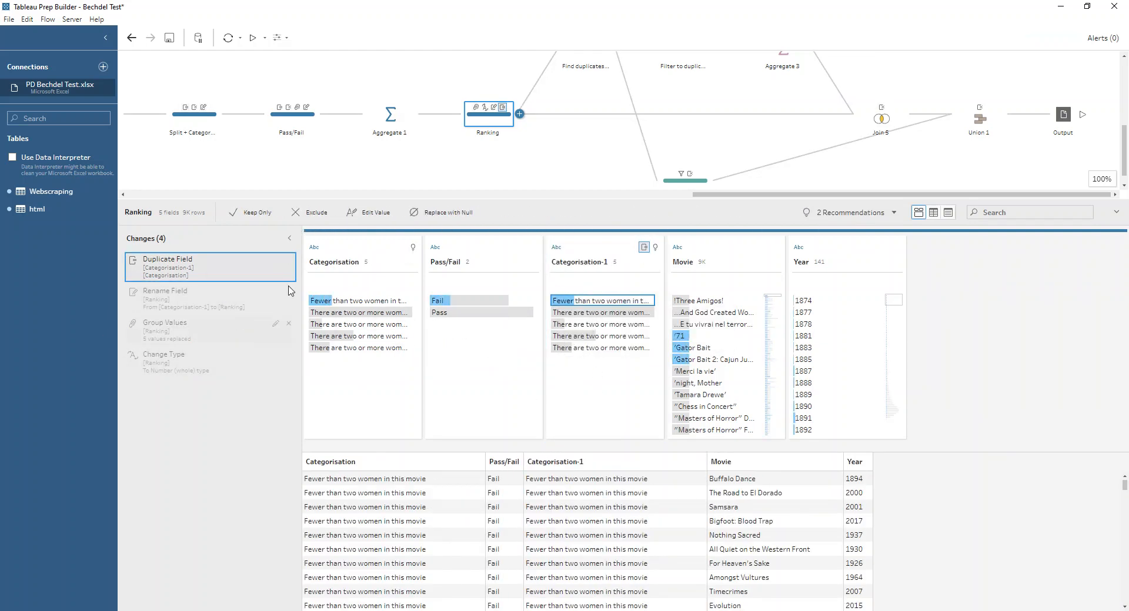
left_click(192, 341)
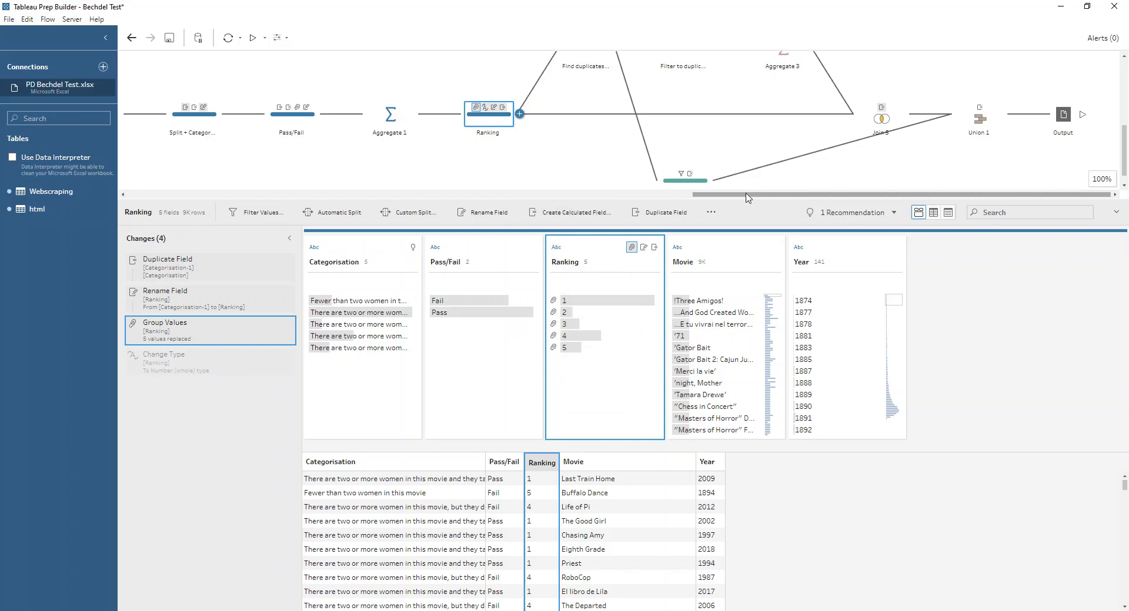
Open the Find duplicates step and examine the FIXED LOD calculation counting distinct Categorisation values per Movie and Year.
left_click_drag(745, 194, 804, 199)
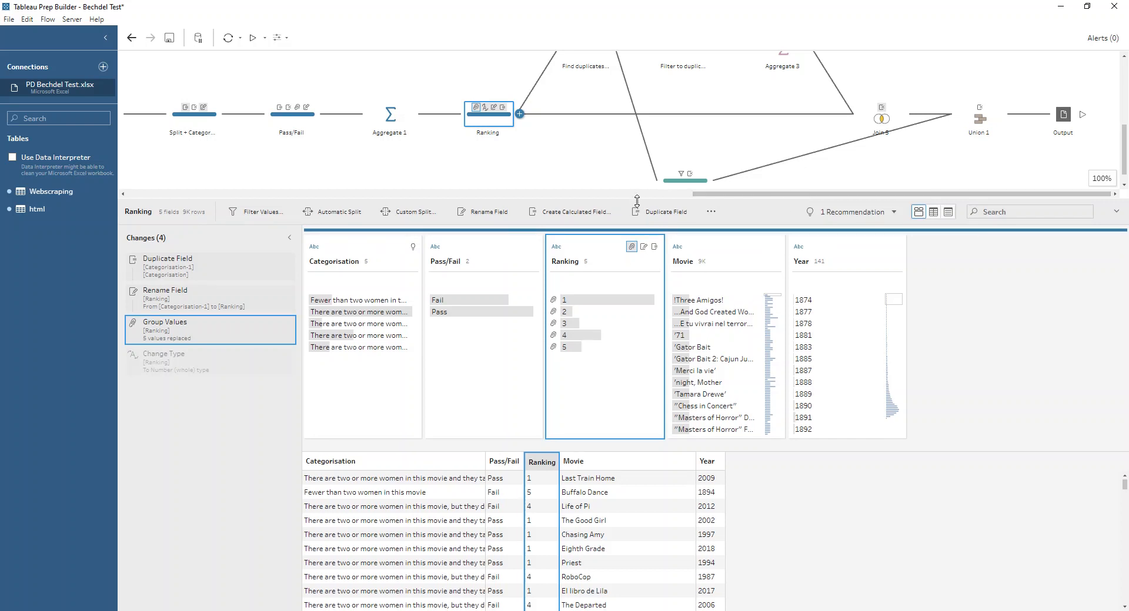
left_click_drag(637, 201, 569, 241)
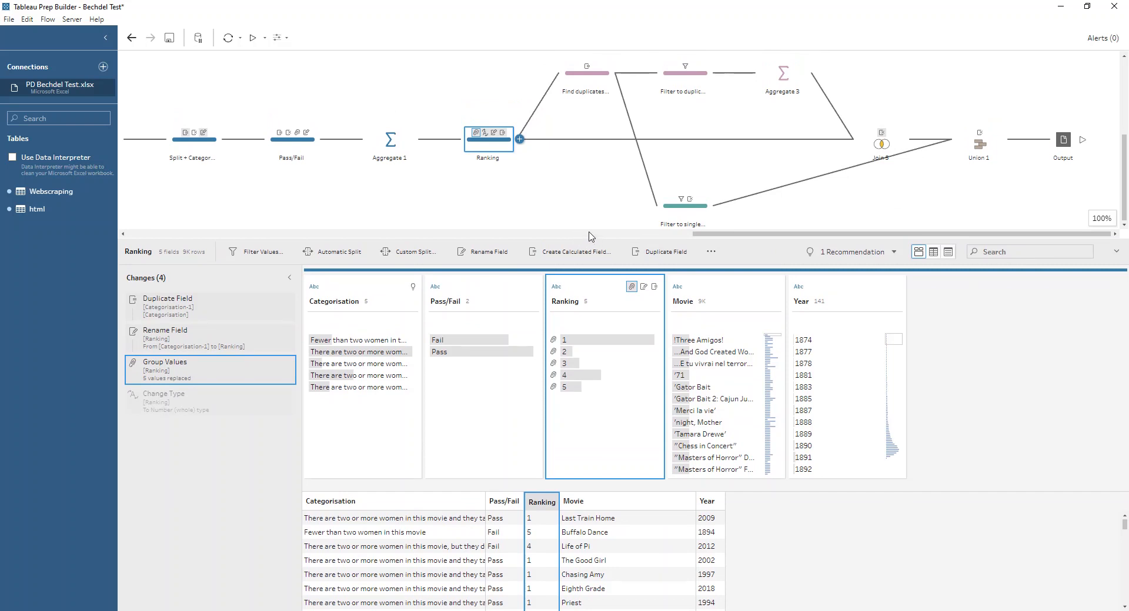
left_click(605, 82)
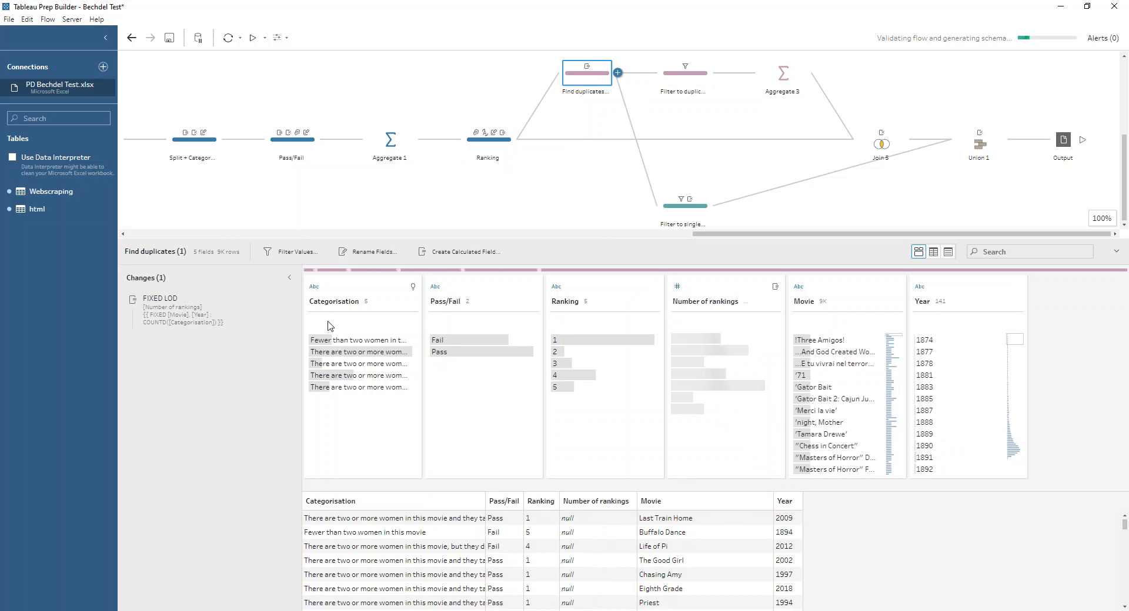
left_click(278, 301)
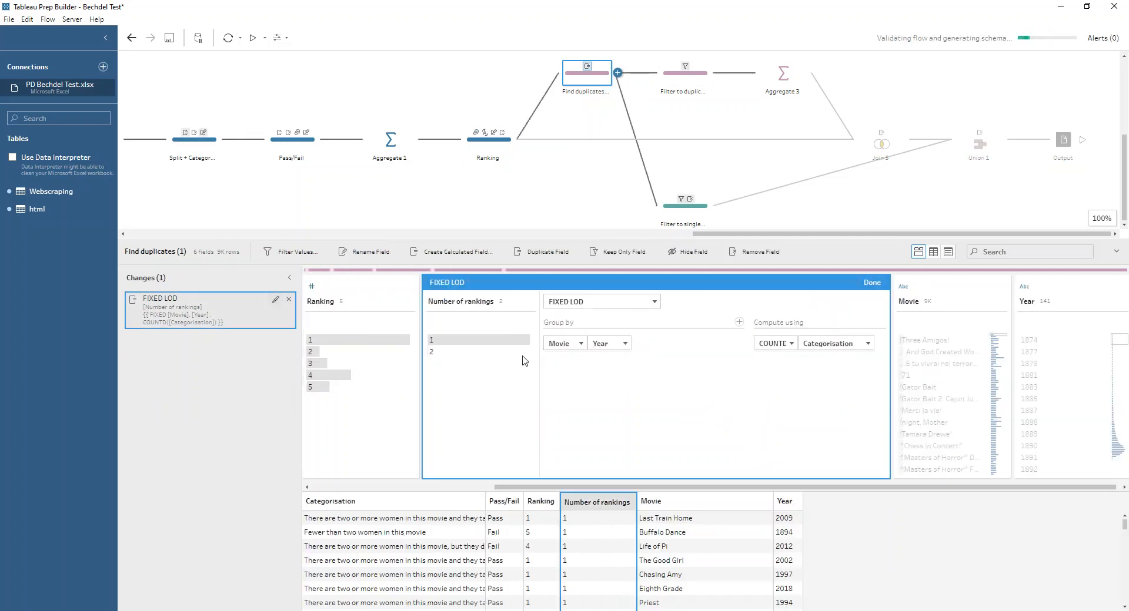
left_click(558, 344)
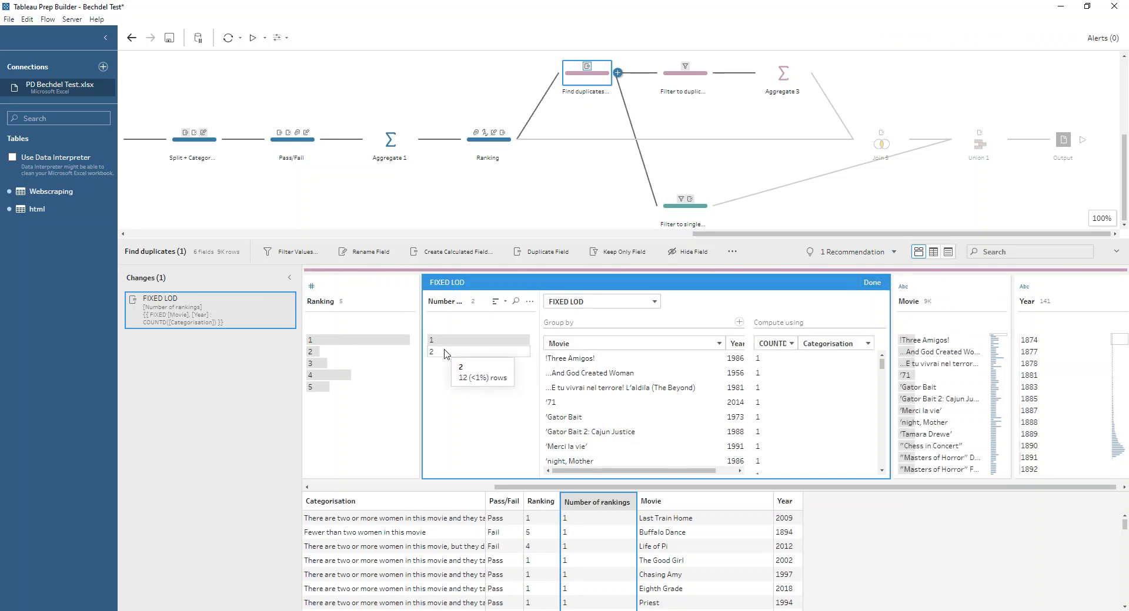
Follow the duplicates branch from its filter through Aggregate 3's maximum Ranking to Join 5, examining the join clauses and results.
left_click(687, 80)
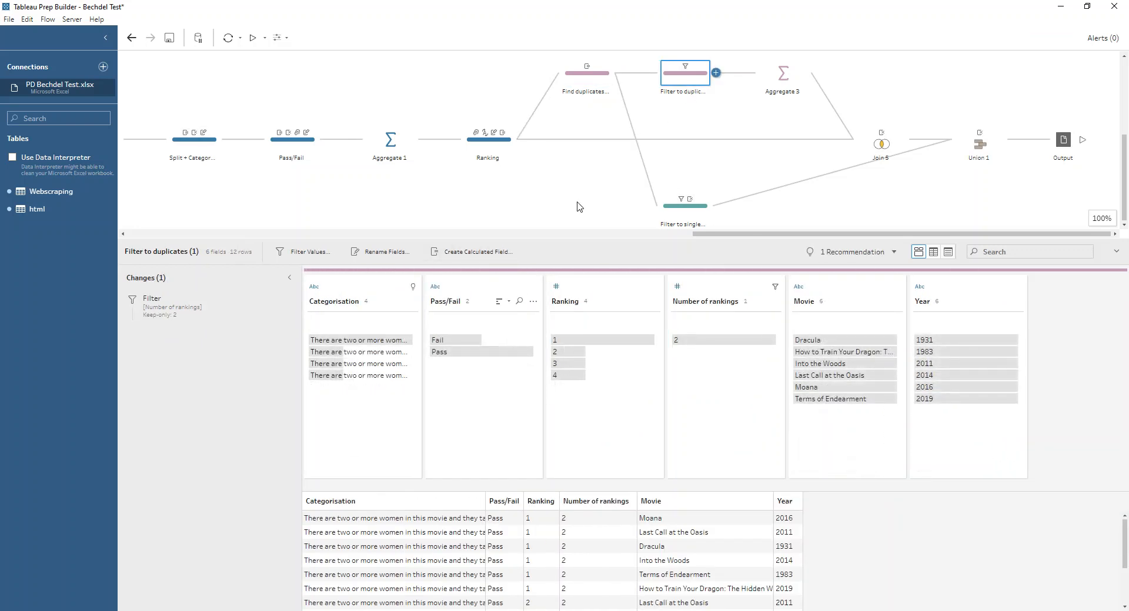
left_click(781, 82)
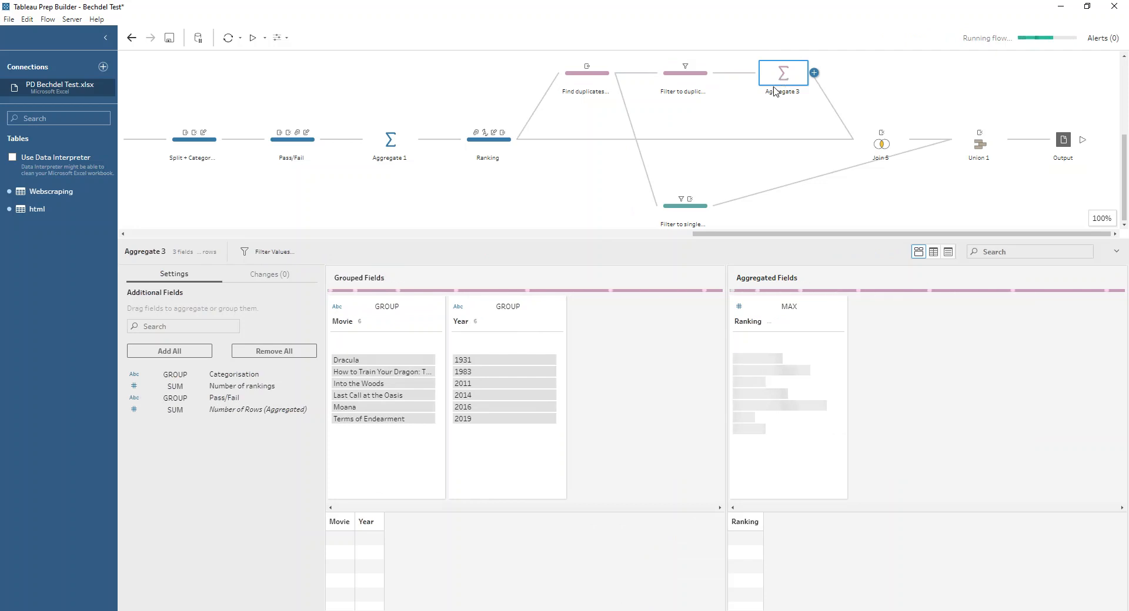
mouse_move(787, 390)
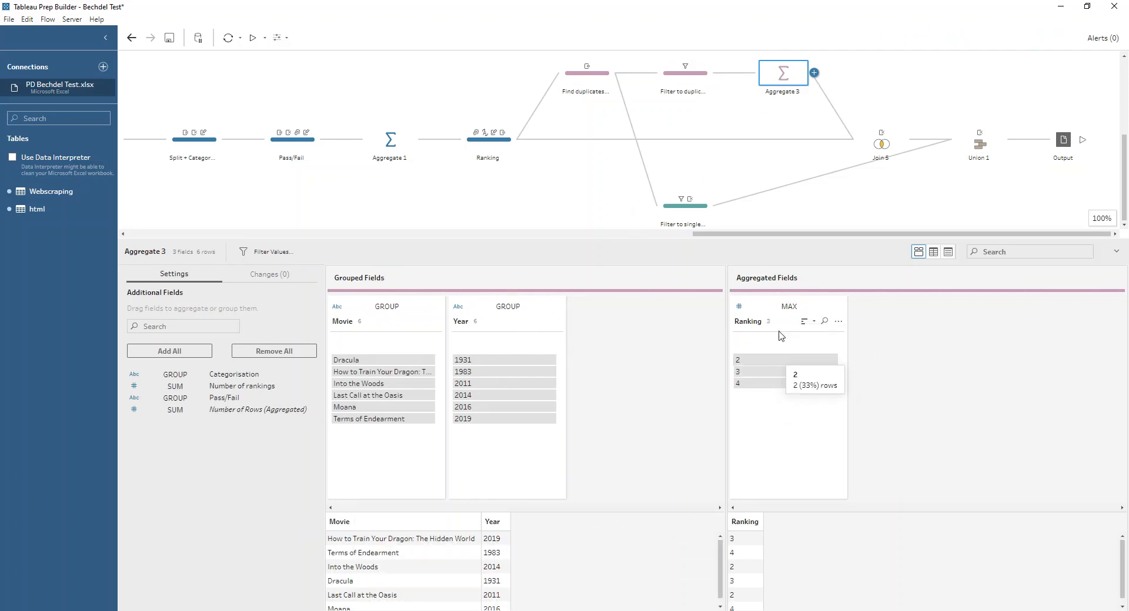
left_click(880, 142)
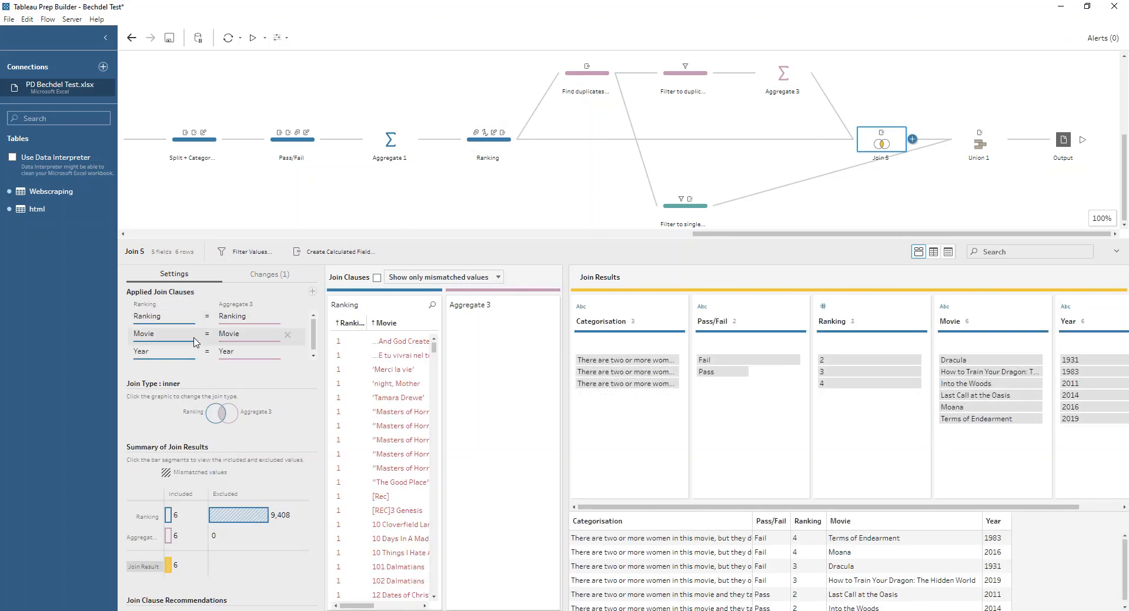
mouse_move(170, 570)
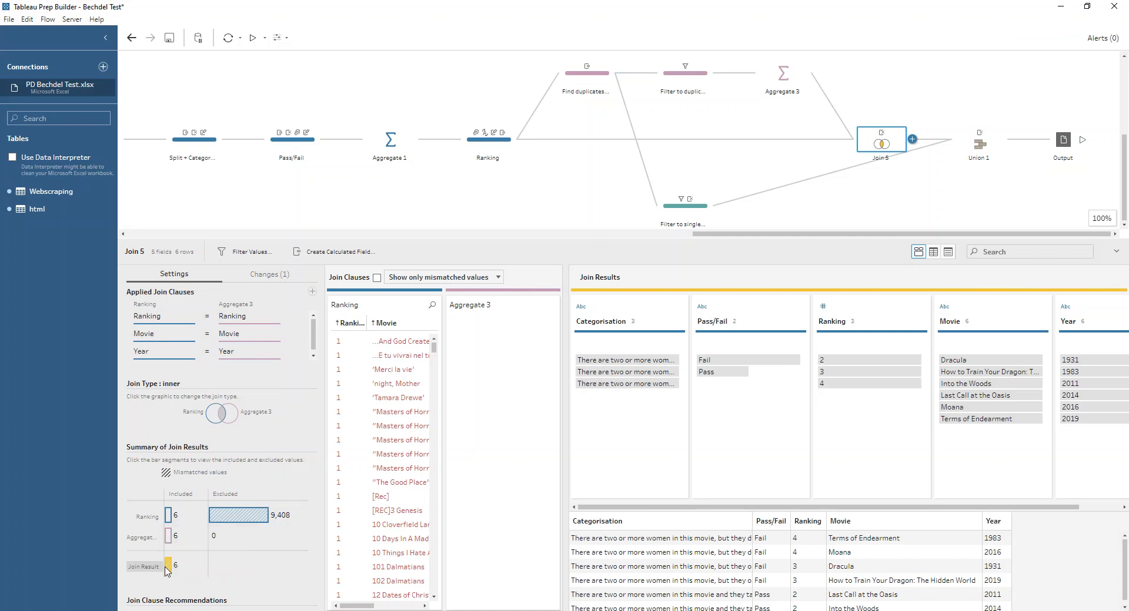
Follow the singles branch from Find duplicates through Filter to singles to Union 1, and examine the combined Ranking values.
left_click(602, 74)
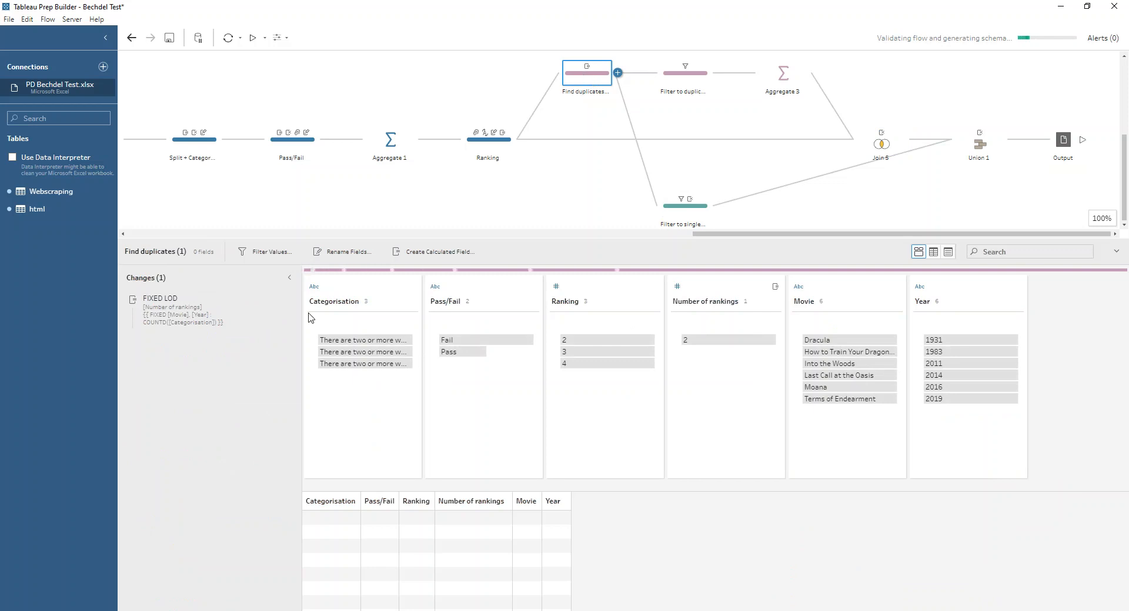
left_click(694, 218)
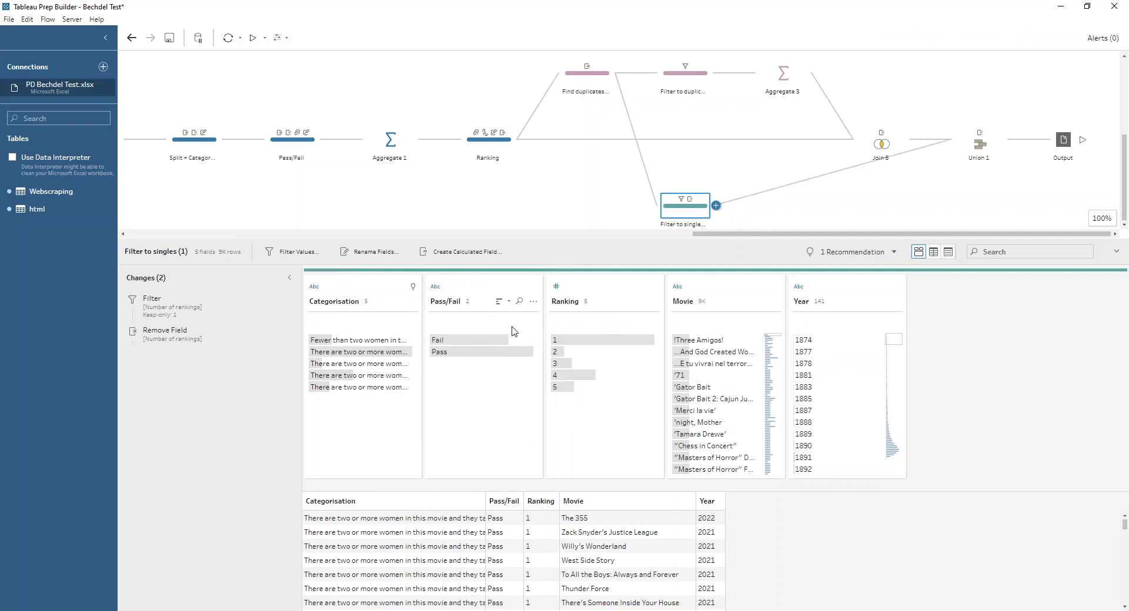
left_click(964, 154)
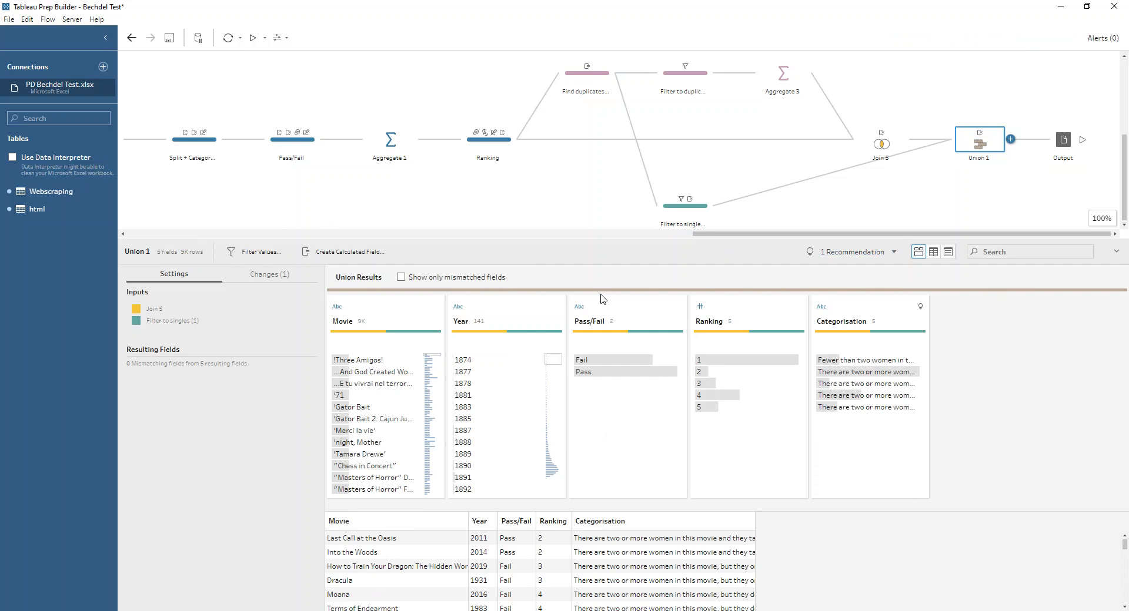
mouse_move(715, 361)
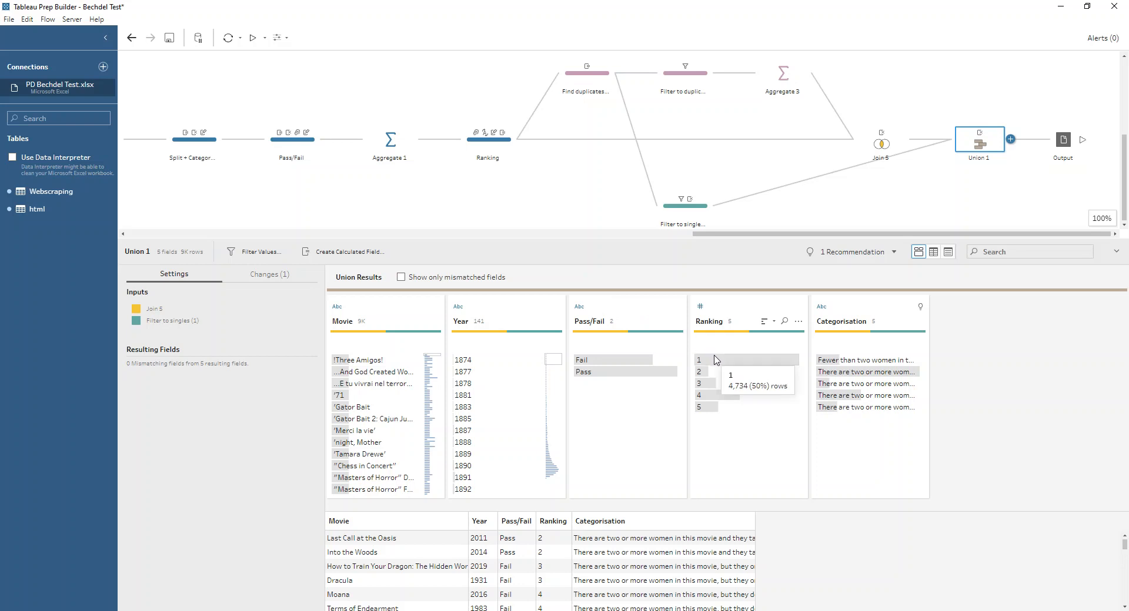